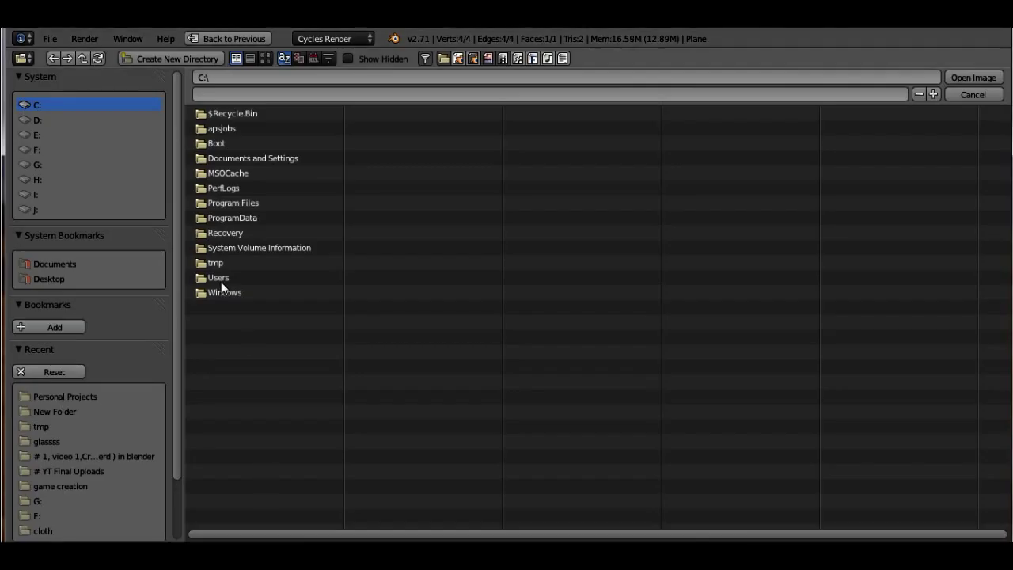
- Load video tex.jpg from the Personal Projects folder as the image behind the plane's UV layout
left_click(66, 397)
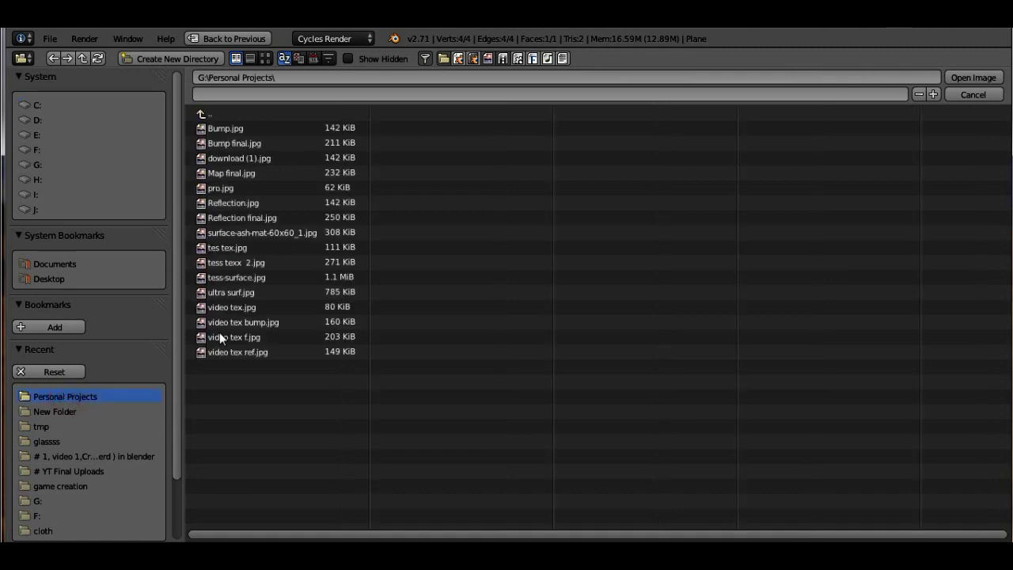
double_click(235, 301)
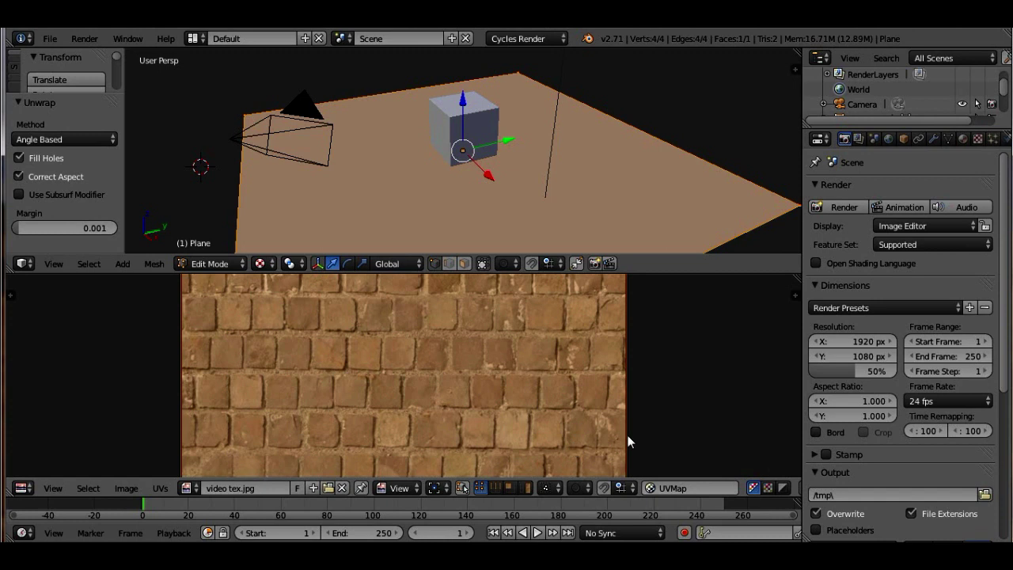
scroll(677, 380, "down", 4)
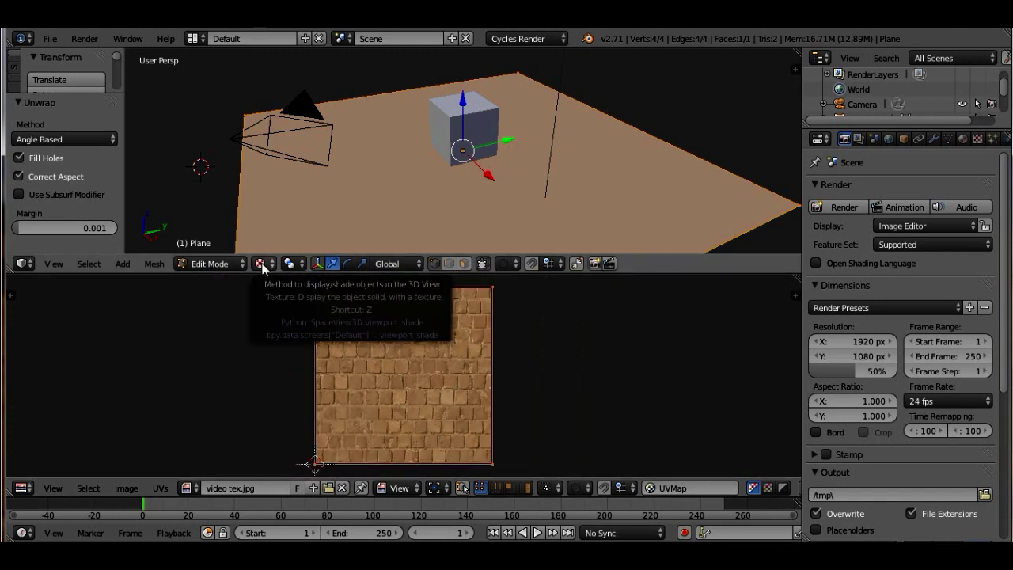
left_click(426, 330)
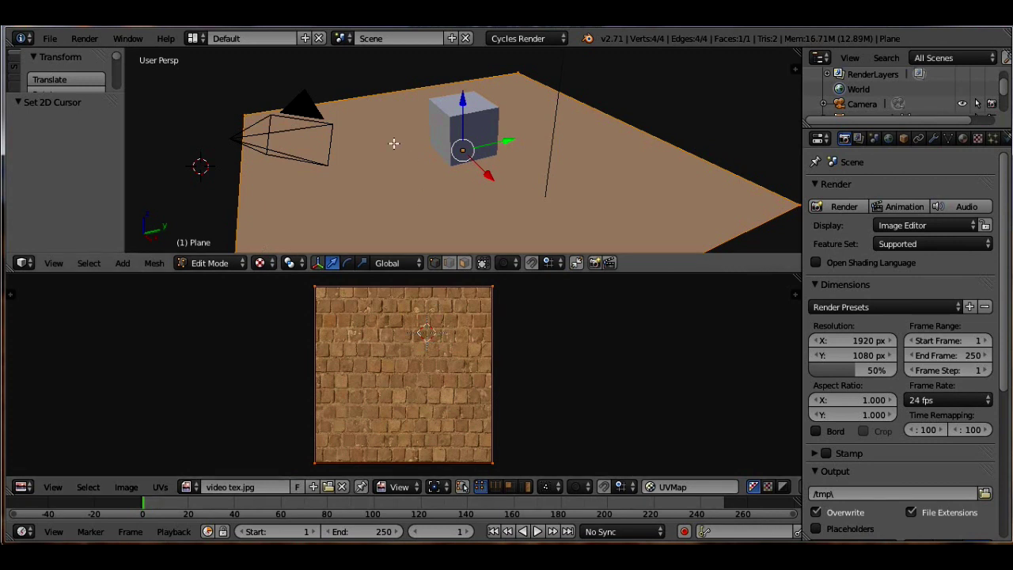
- Give the plane a new material and use an Image Texture with video tex.jpg as its diffuse color
left_click(963, 139)
left_click(869, 257)
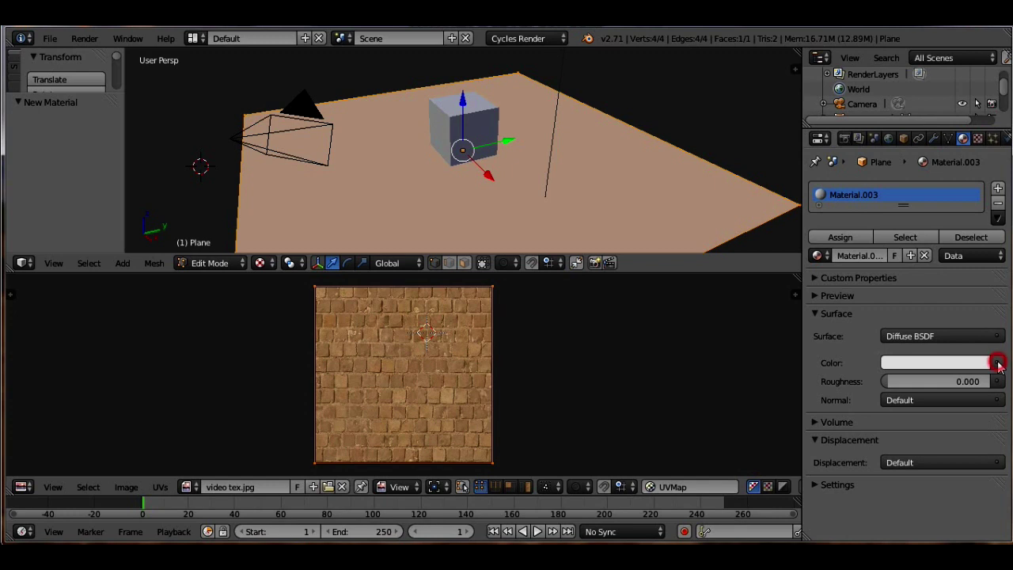
left_click(998, 364)
left_click(684, 296)
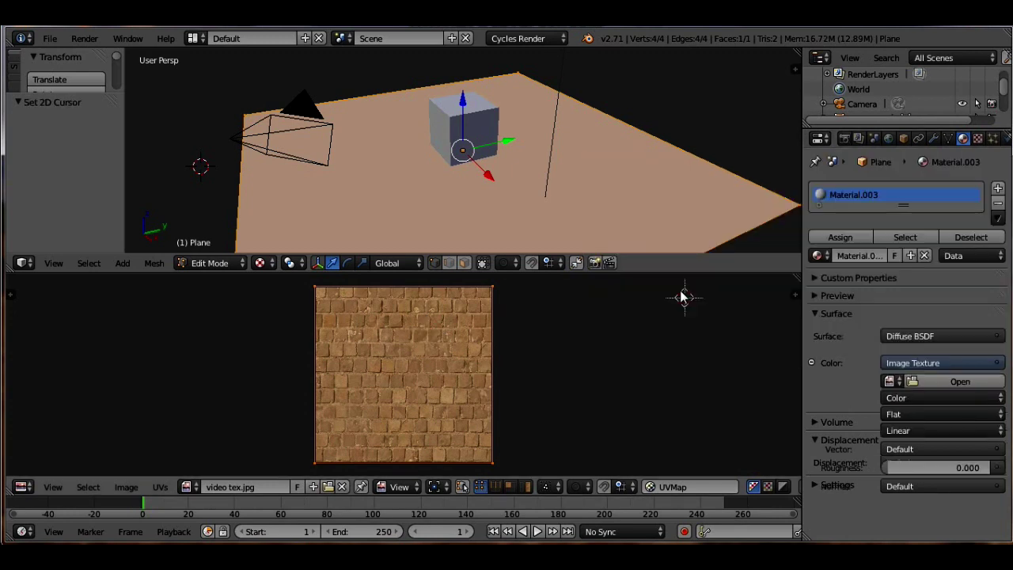
left_click(890, 383)
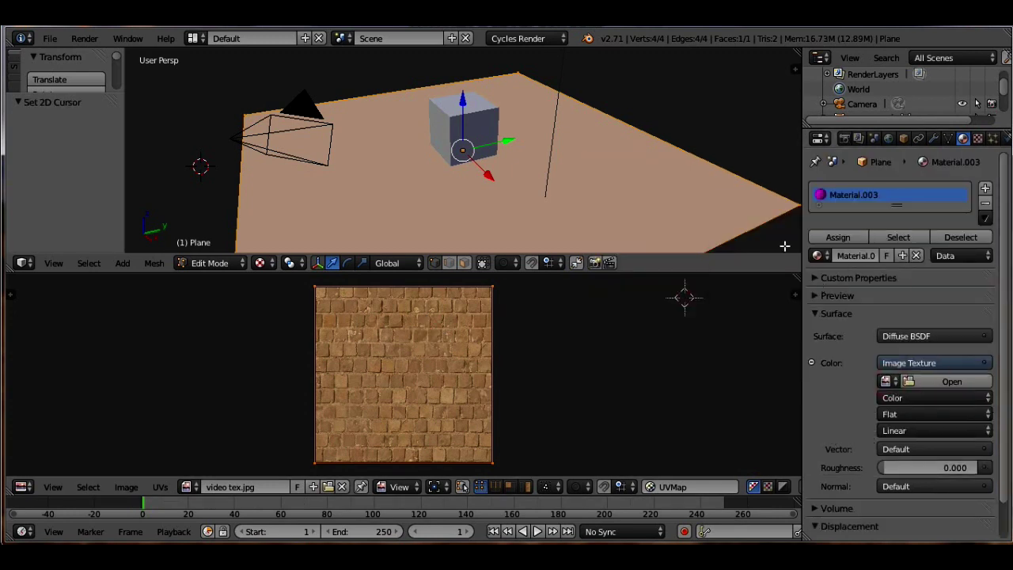
left_click(887, 381)
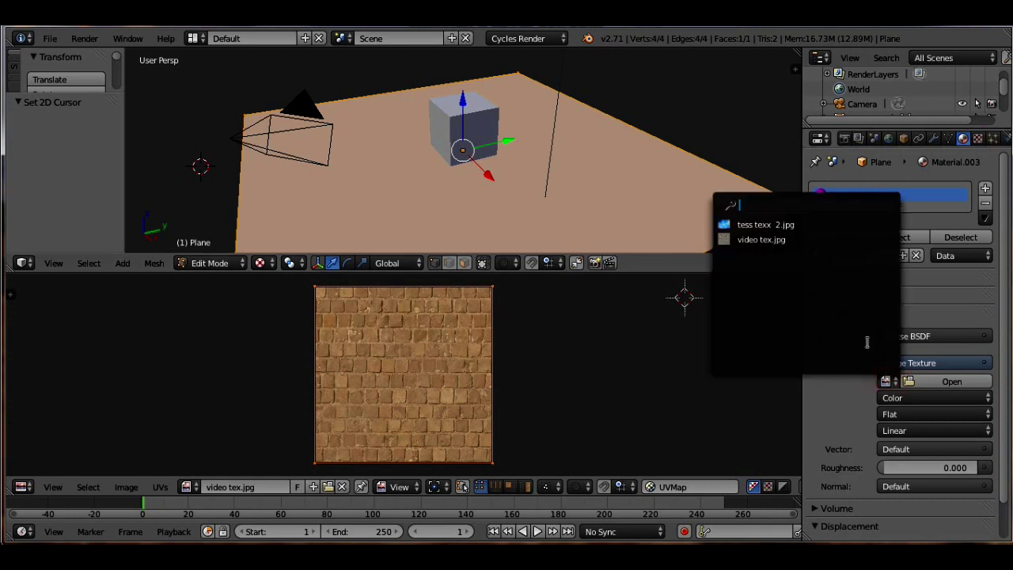
left_click(760, 240)
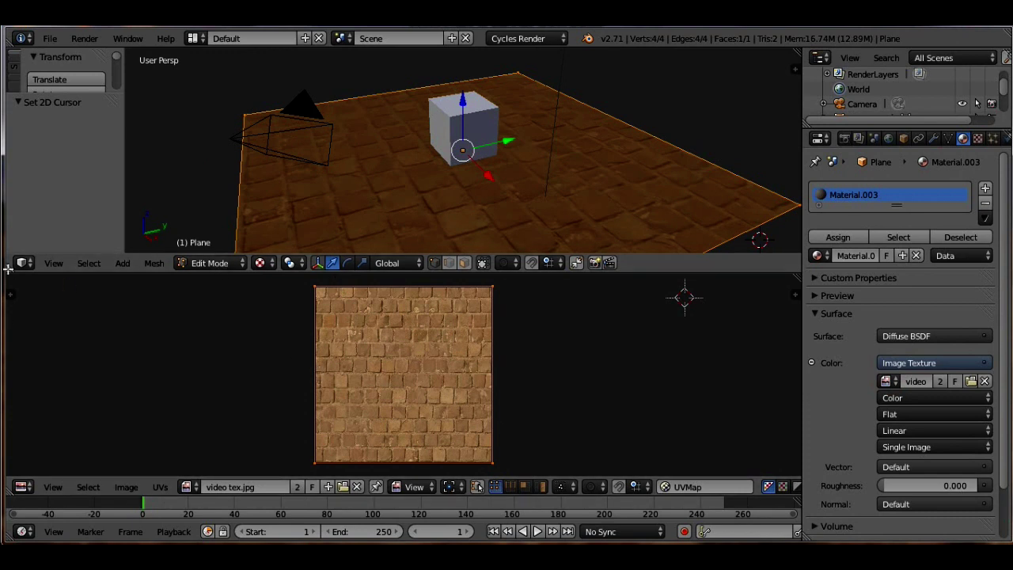
- Change the UV/Image Editor area into a Node Editor showing the plane's material nodes
left_click(22, 488)
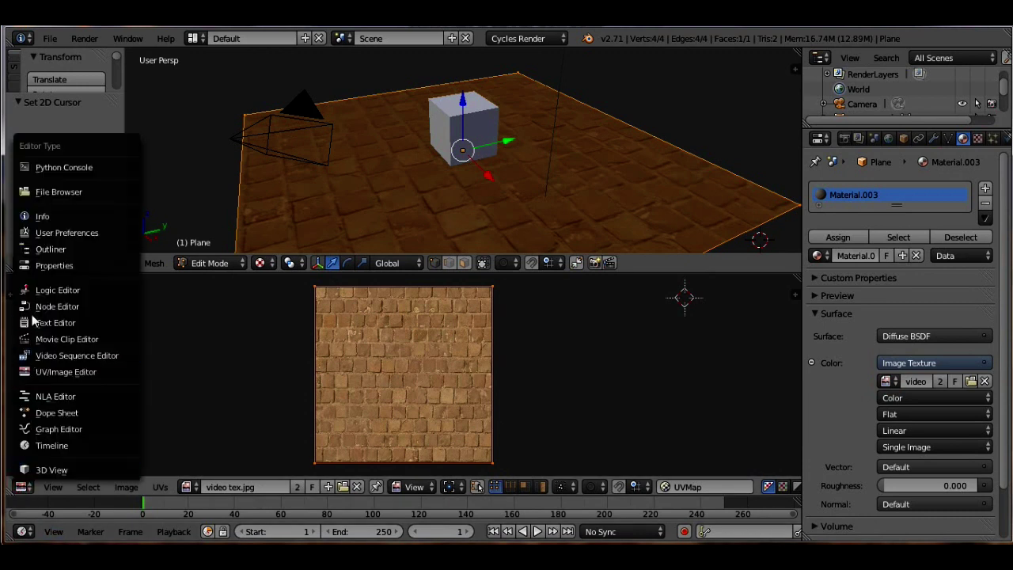
left_click(44, 307)
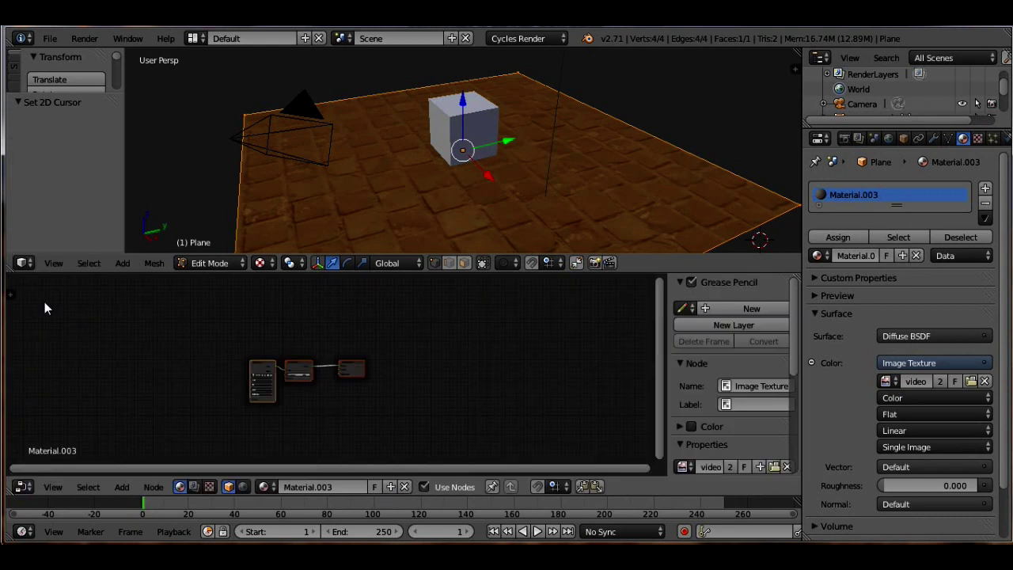
scroll(338, 380, "up", 3)
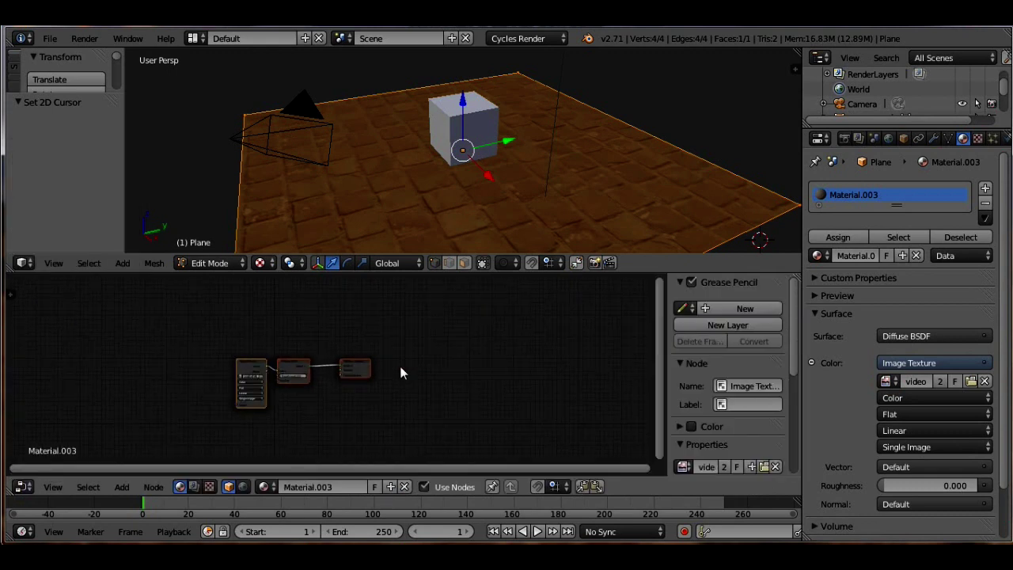
scroll(399, 372, "up", 3)
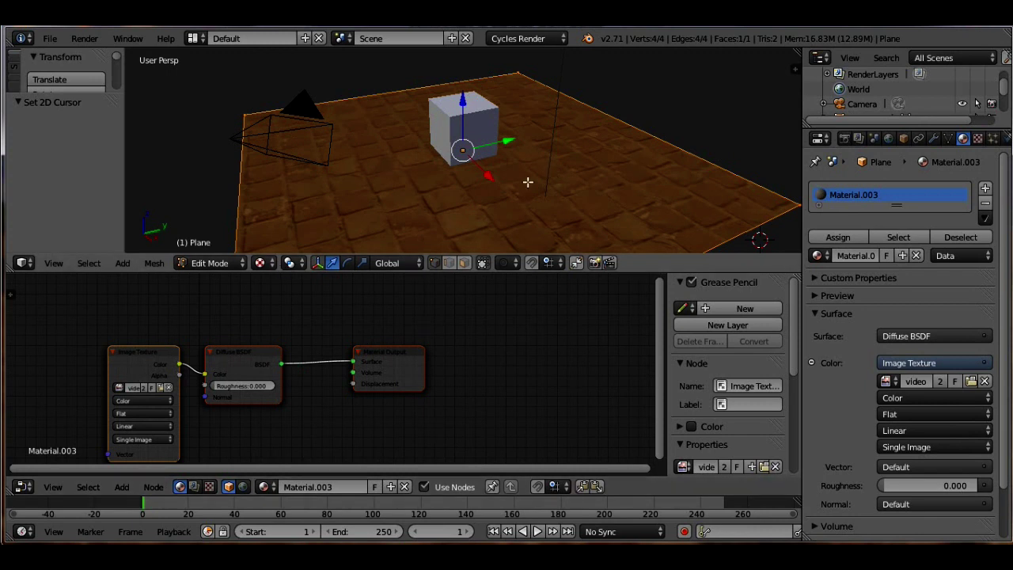
- Move the Material Output node farther away and insert a Mix Shader between the Diffuse BSDF and Material Output nodes
left_click(408, 357)
left_click_drag(408, 357, 494, 359)
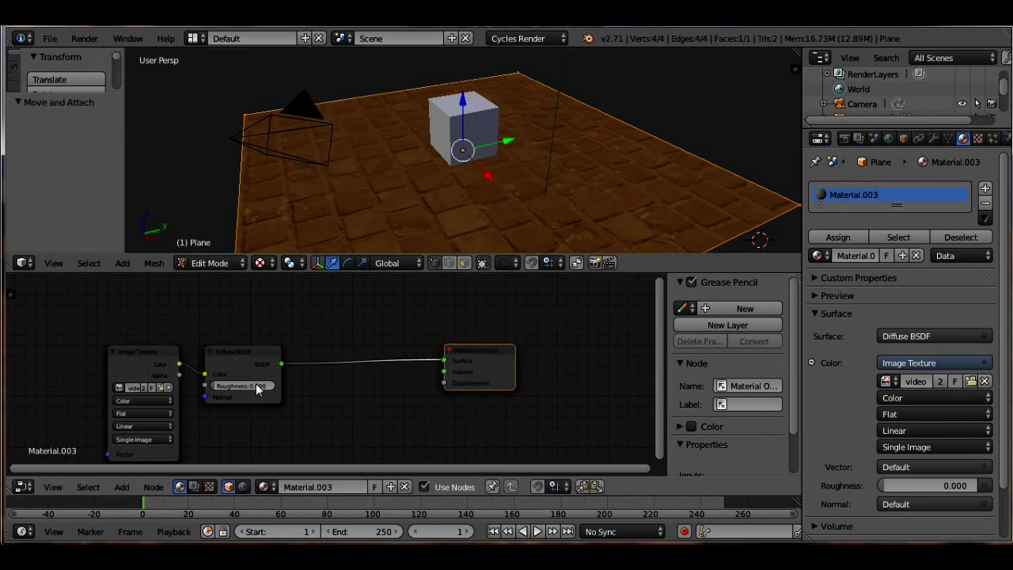
key("shift+a")
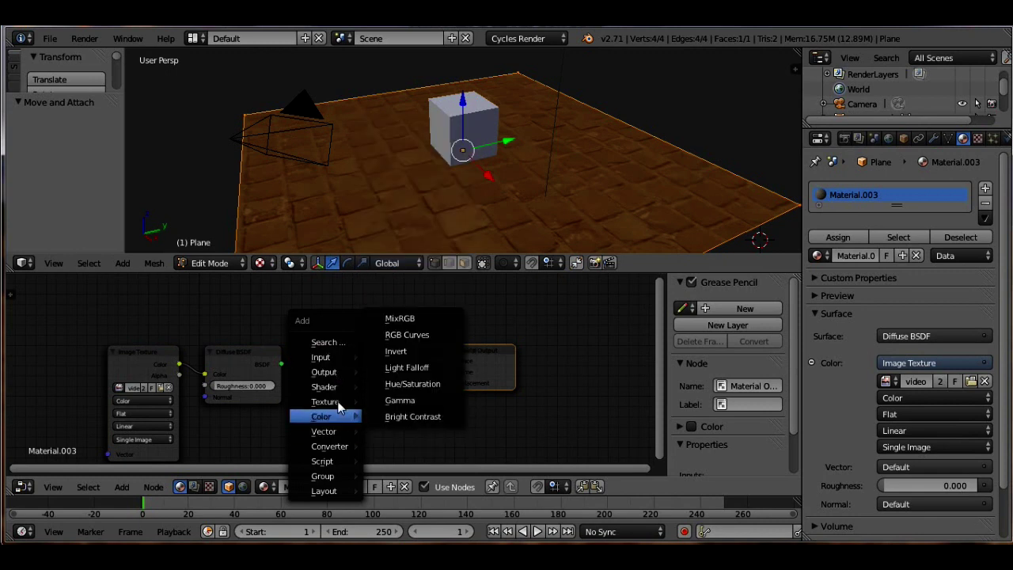
mouse_move(331, 386)
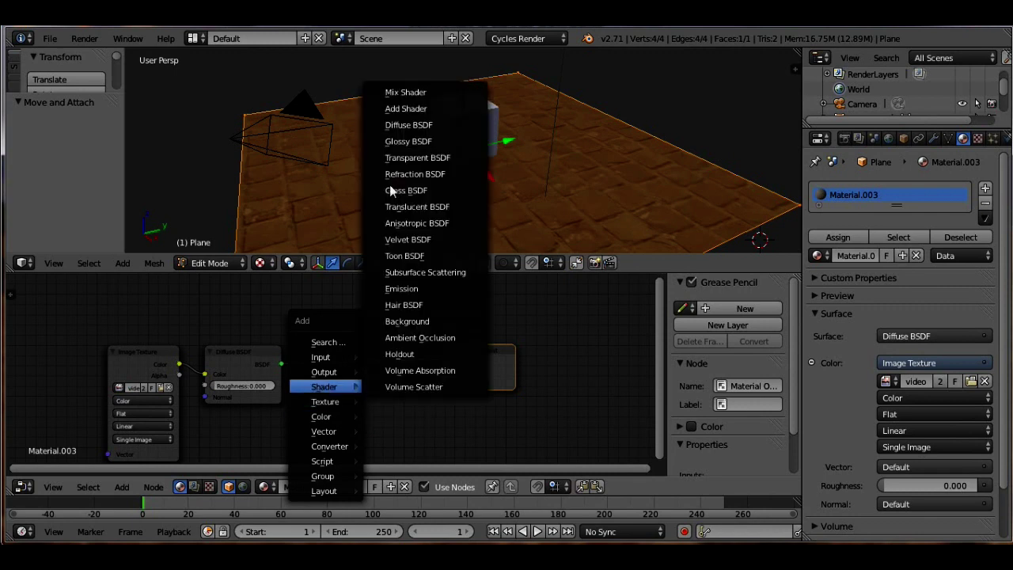
left_click(391, 92)
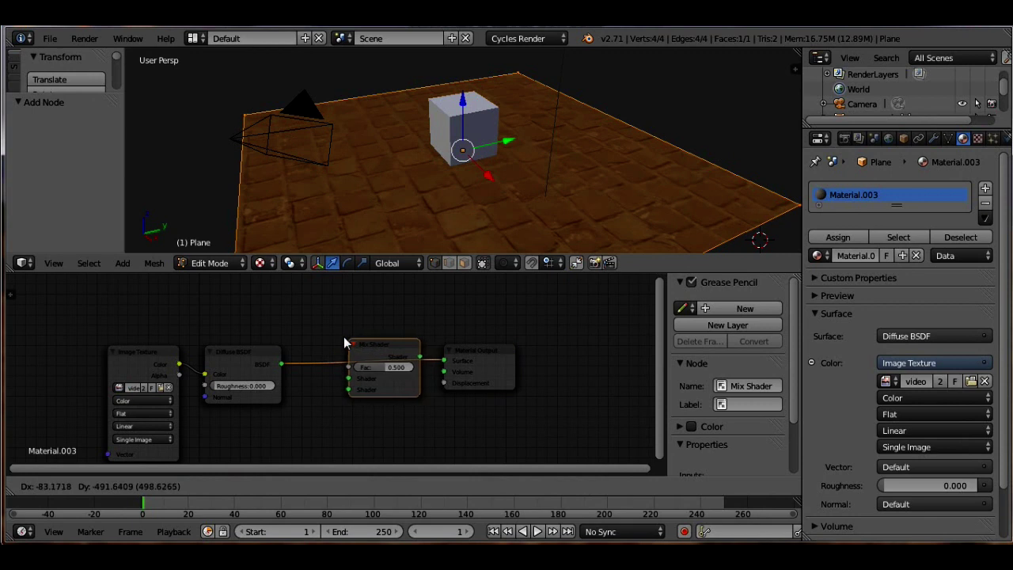
left_click(340, 342)
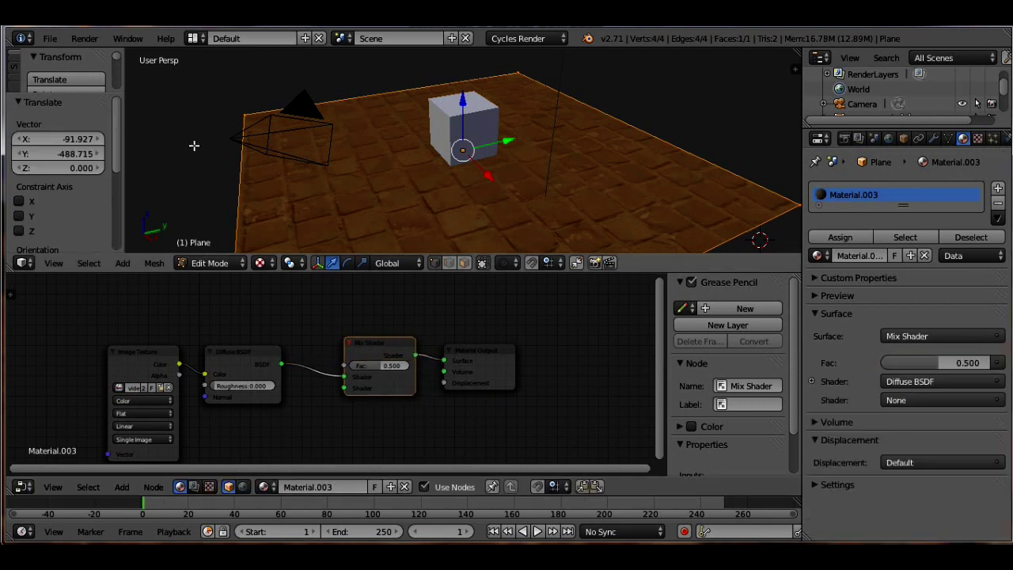
- Return the plane to Object Mode and add a second Image Texture node below the existing one
key("Tab")
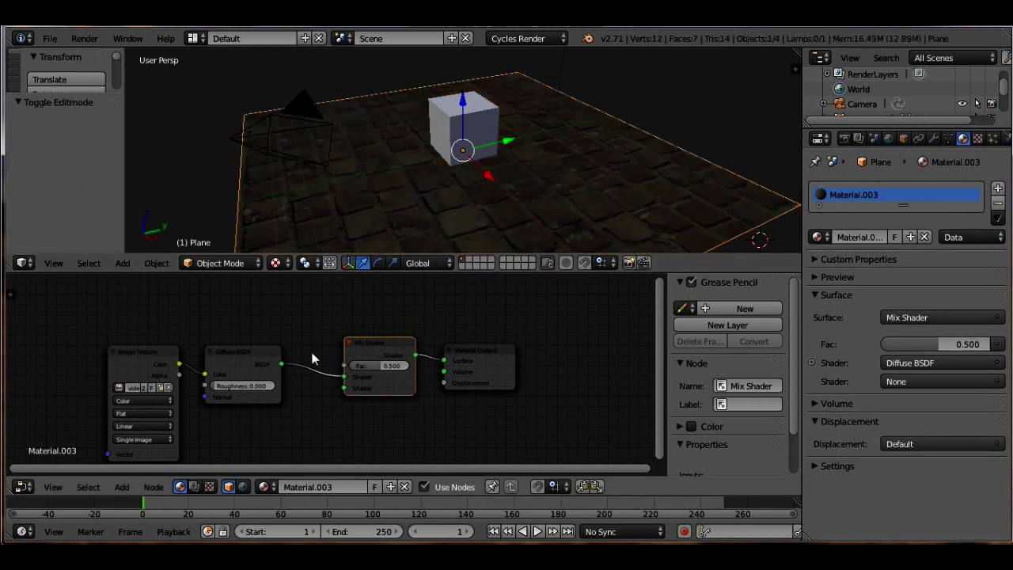
scroll(573, 404, "down", 3)
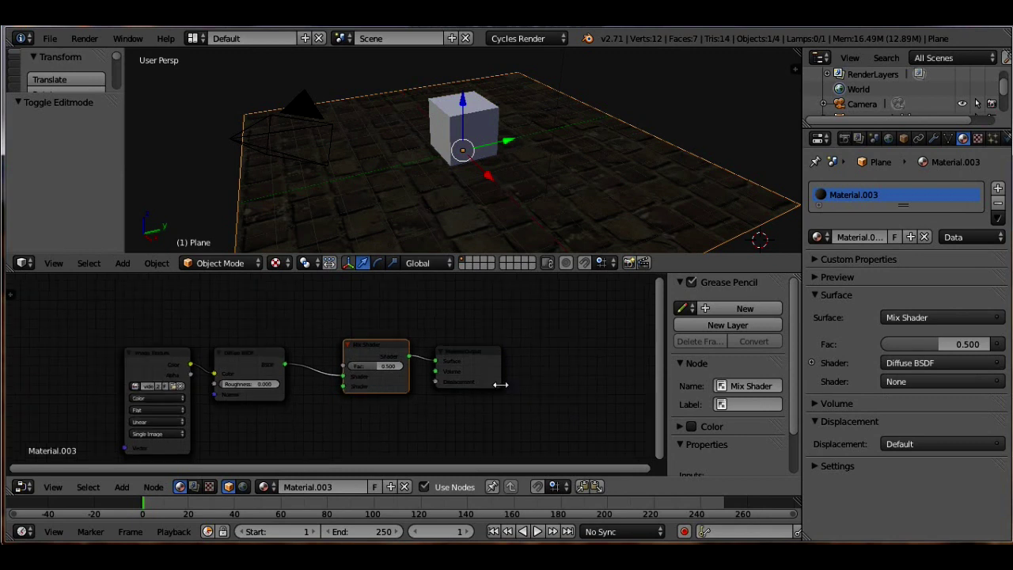
scroll(205, 377, "down", 1)
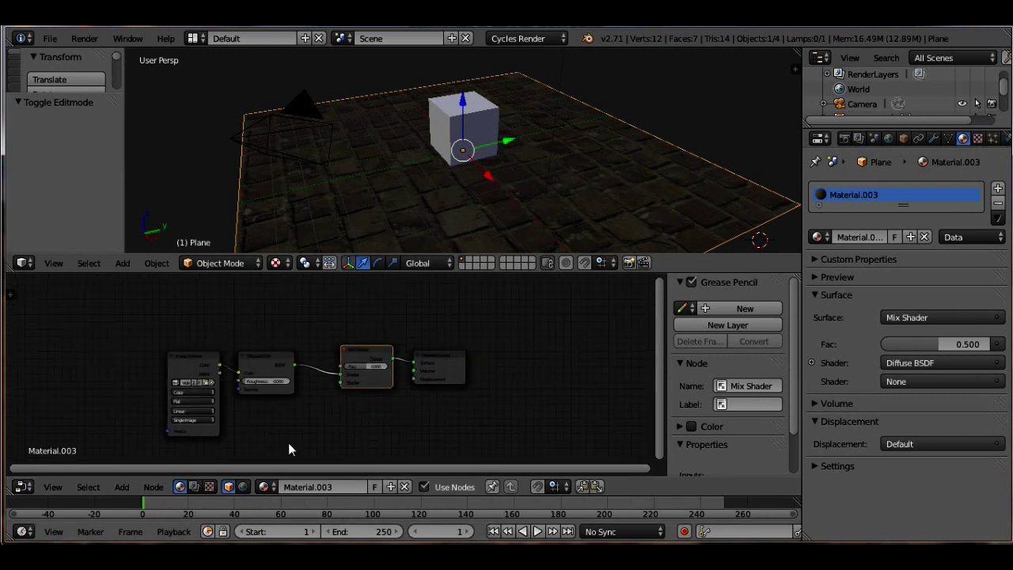
key("shift+a")
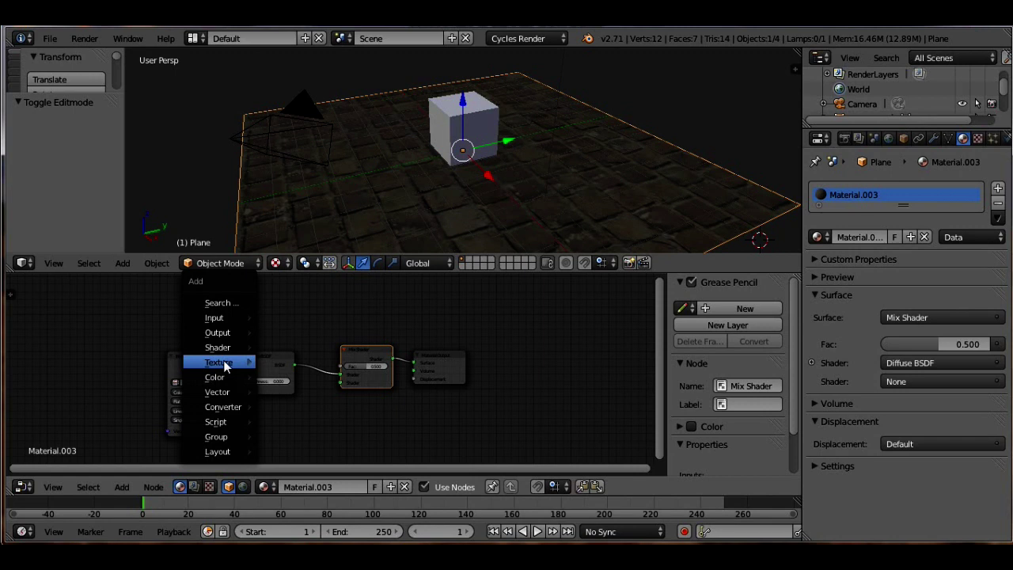
mouse_move(226, 363)
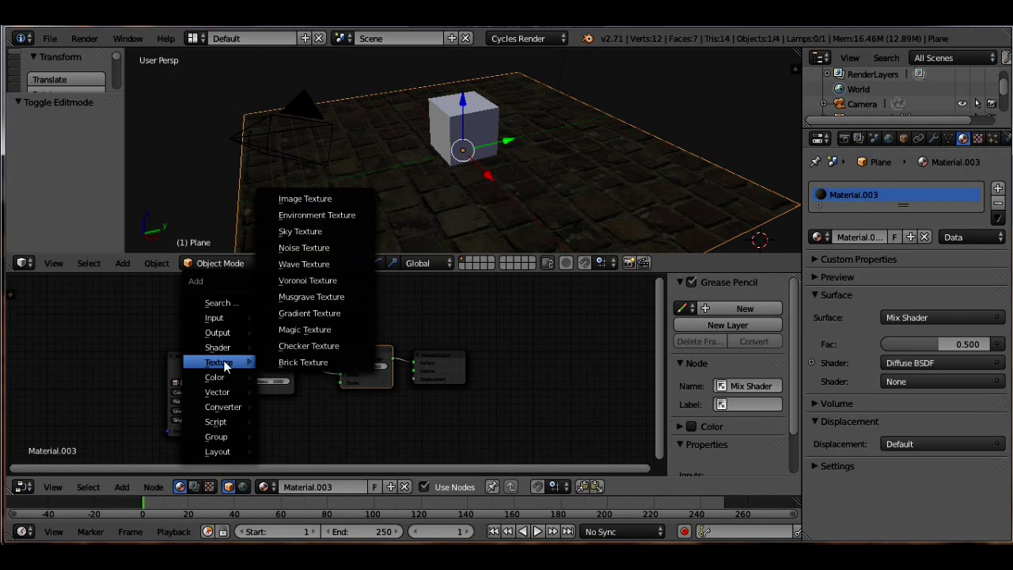
left_click(285, 199)
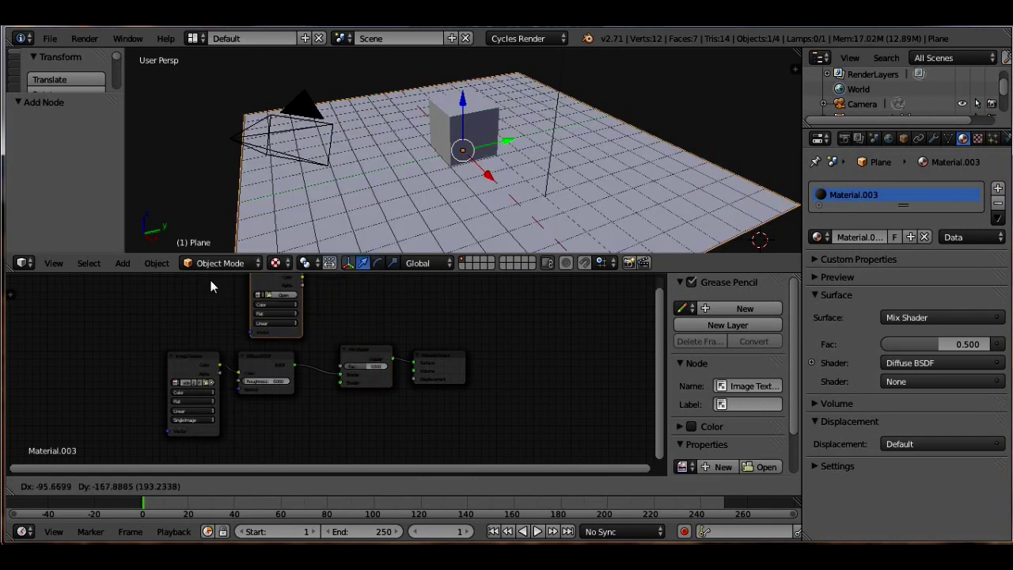
left_click(178, 484)
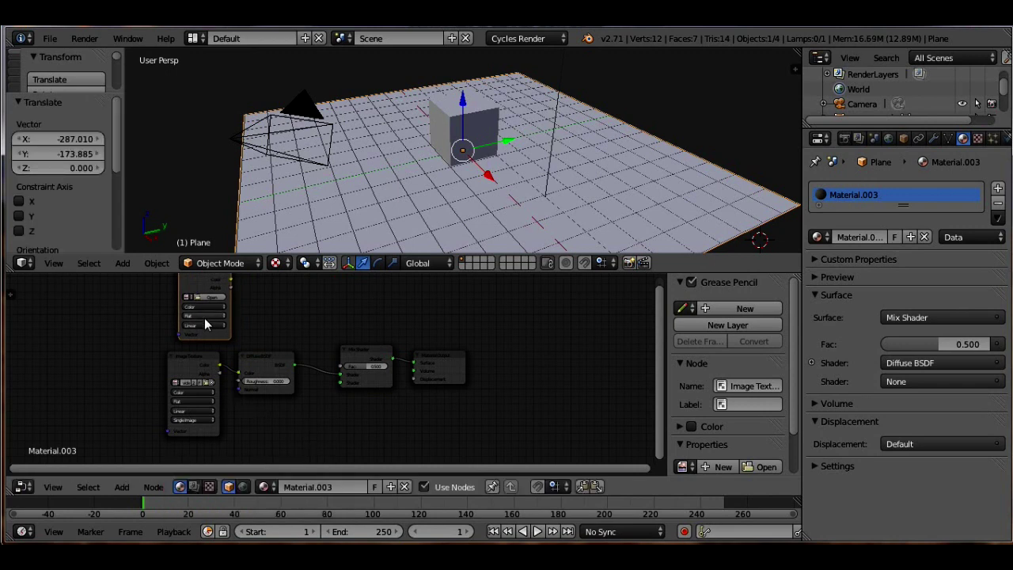
left_click_drag(189, 281, 183, 466)
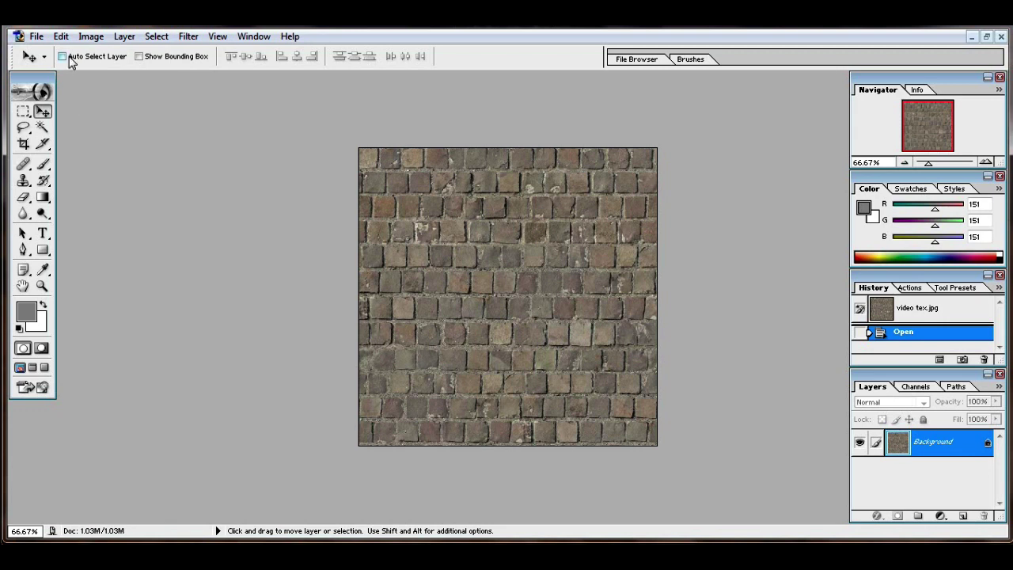
- Switch to Photoshop and convert the video tex.jpg image to Grayscale mode
left_click(93, 37)
mouse_move(107, 54)
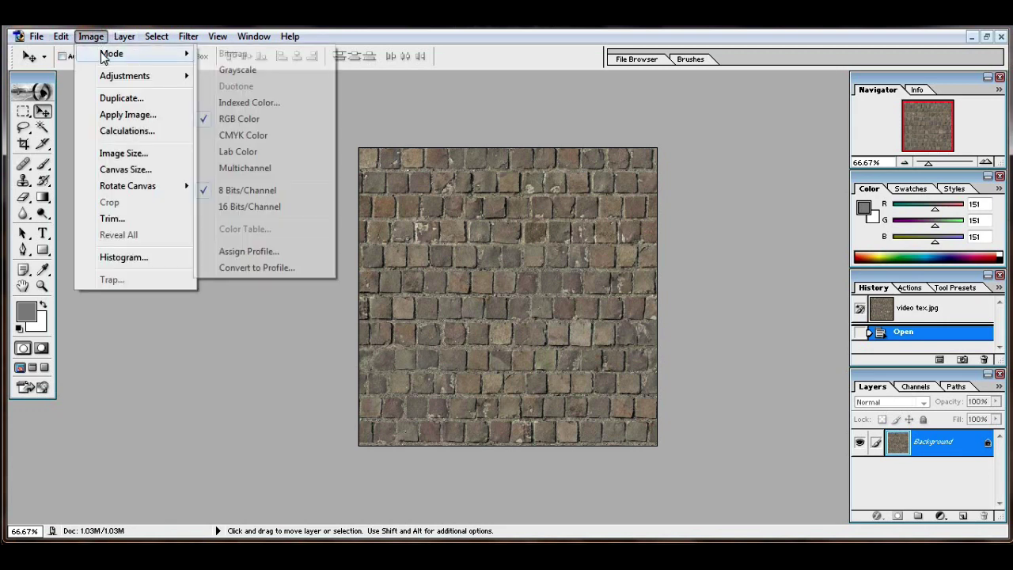
left_click(234, 71)
left_click(486, 219)
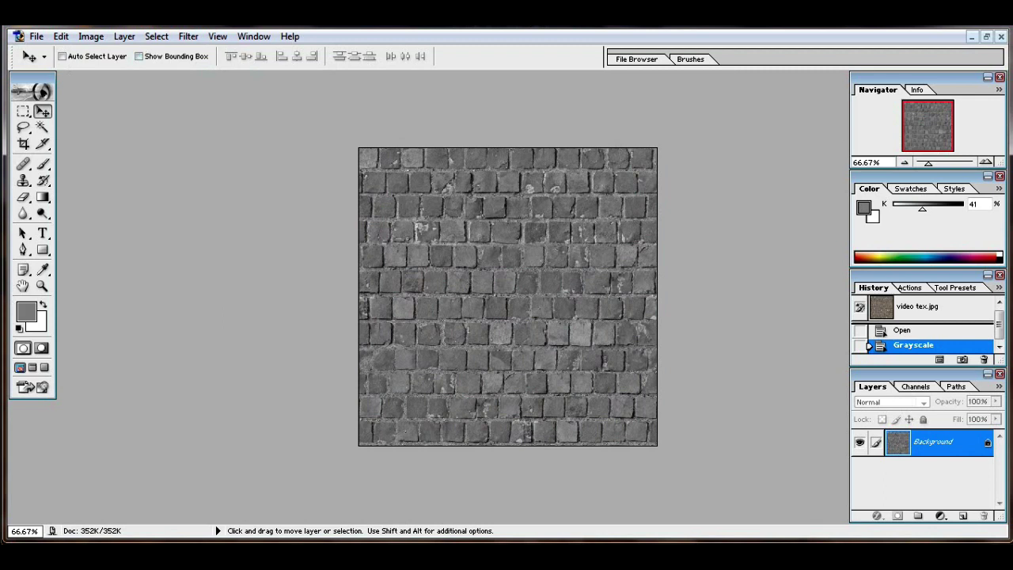
- Apply Levels to the grayscale cobblestone image with input black 88 and input white 171
left_click(88, 39)
mouse_move(108, 79)
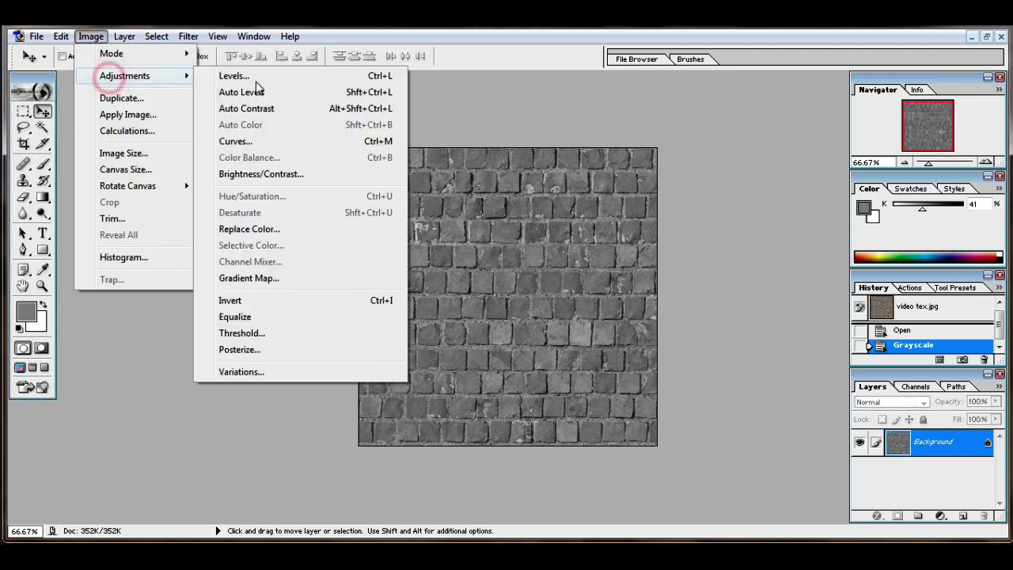
left_click(256, 77)
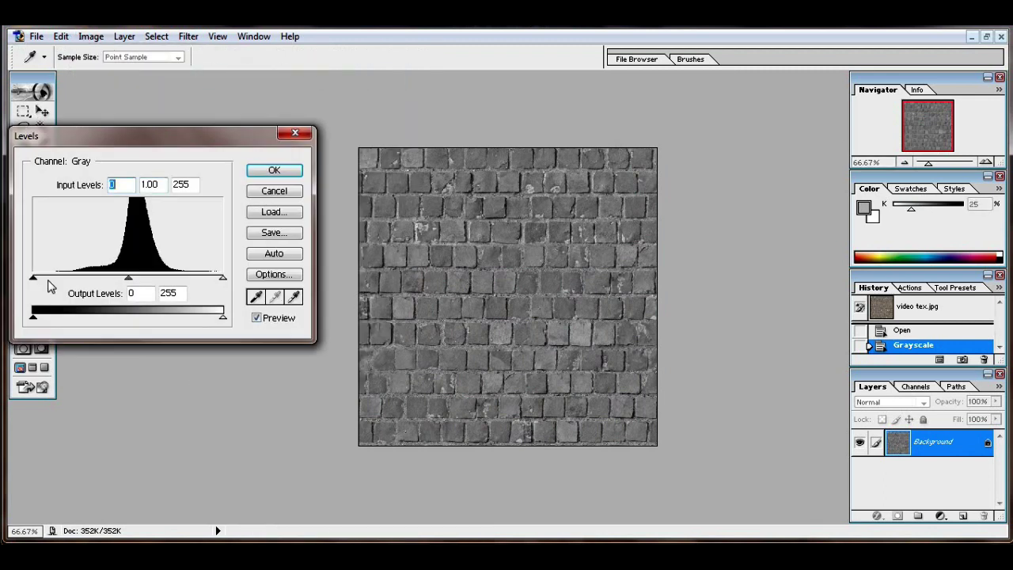
left_click_drag(34, 279, 98, 284)
left_click_drag(223, 279, 162, 283)
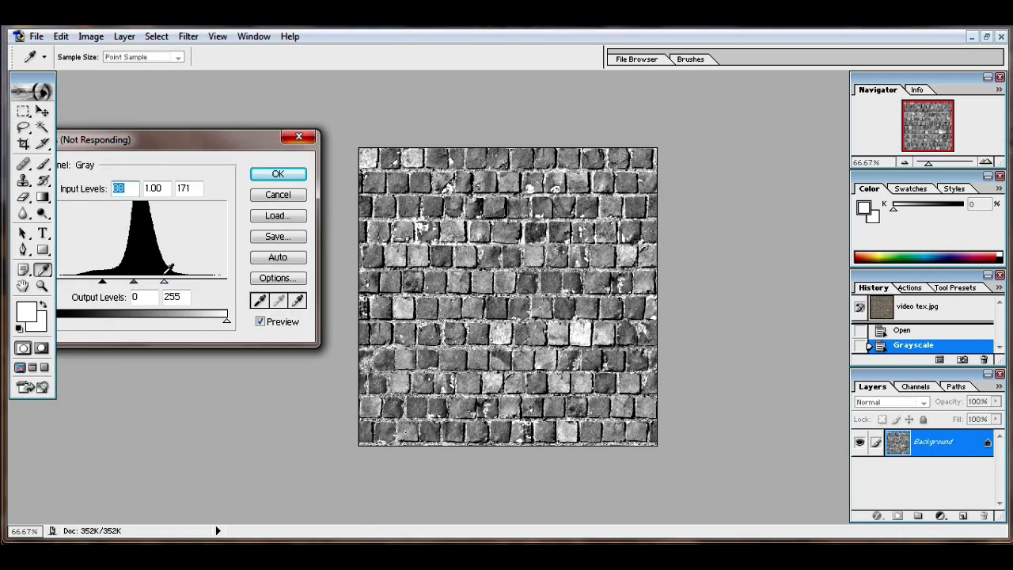
key("Return")
left_click(103, 111)
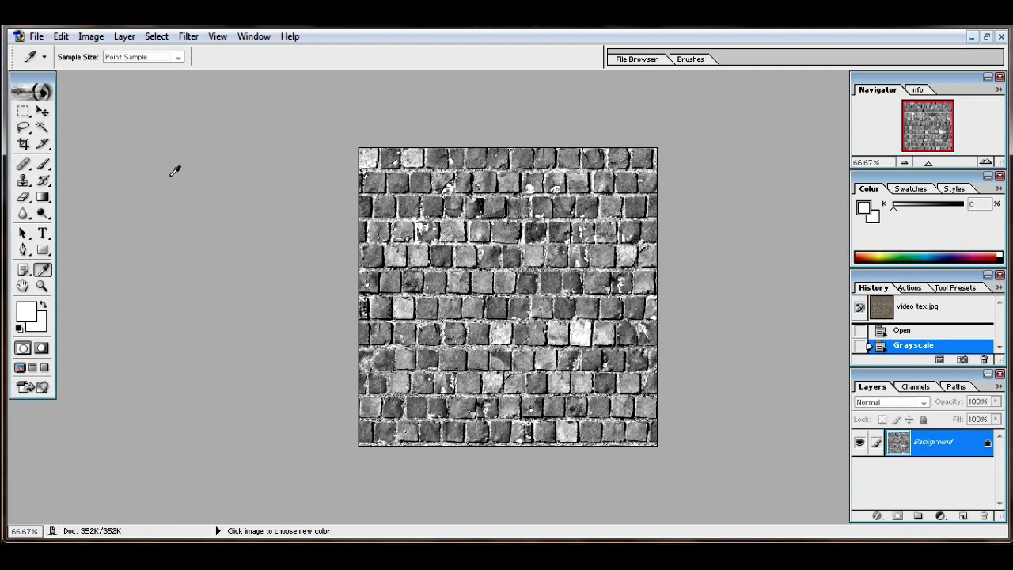
left_click(122, 36)
mouse_move(91, 36)
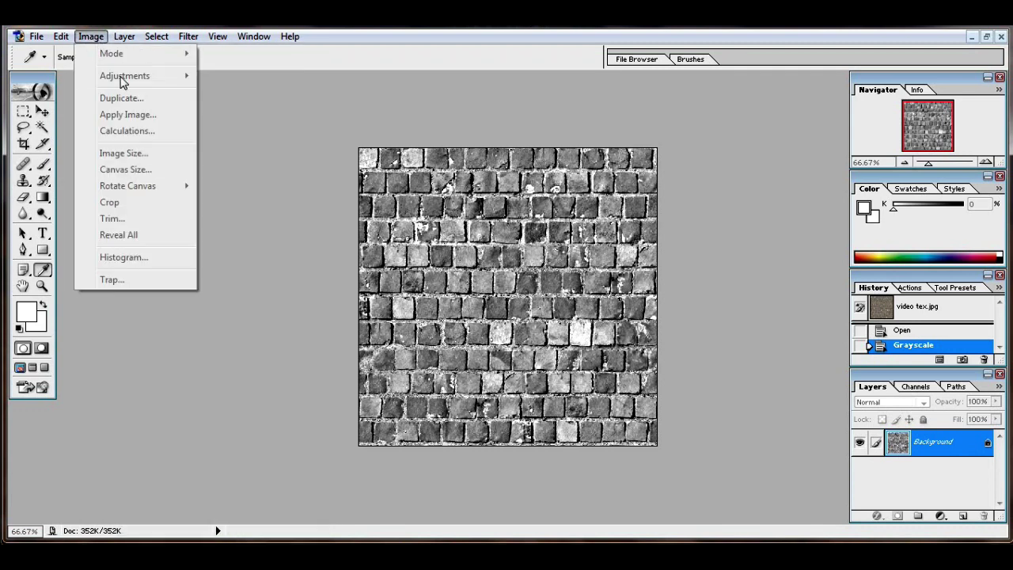
- Switch to Blender, load video tex bump.jpg from Personal Projects into the lower Image Texture node and set it to Non-Color Data
left_click(314, 236)
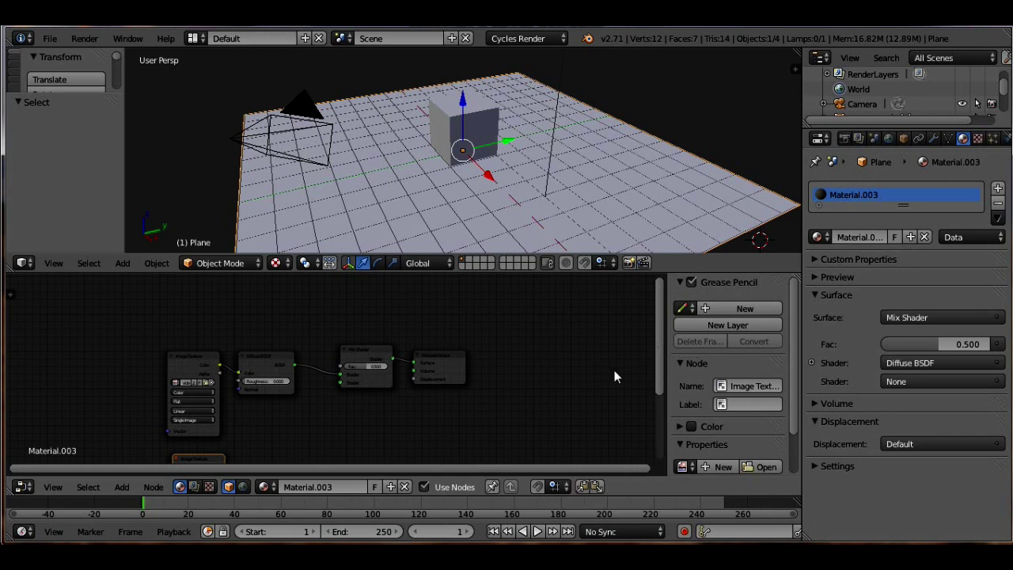
scroll(503, 432, "up", 3)
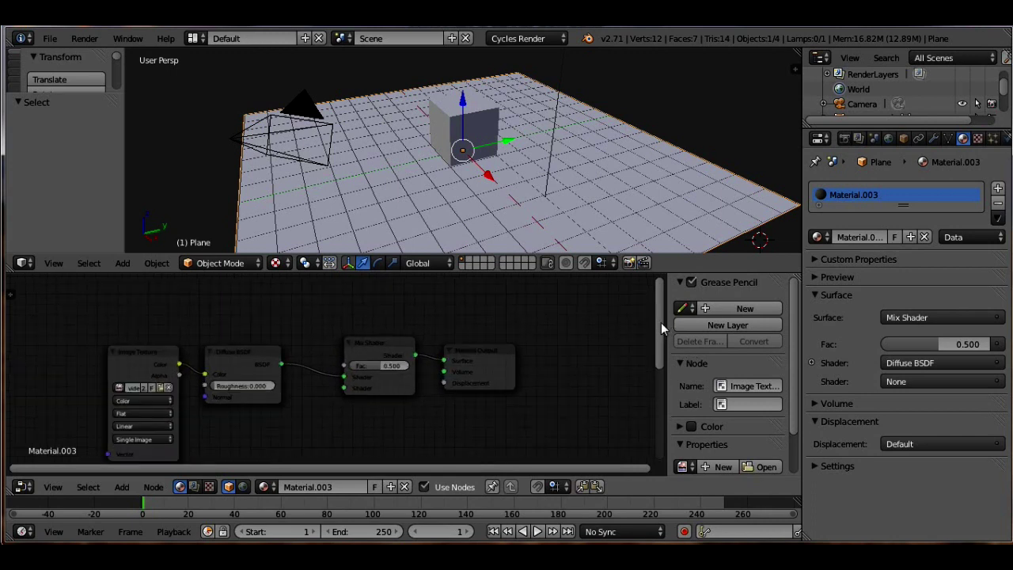
left_click_drag(661, 323, 654, 422)
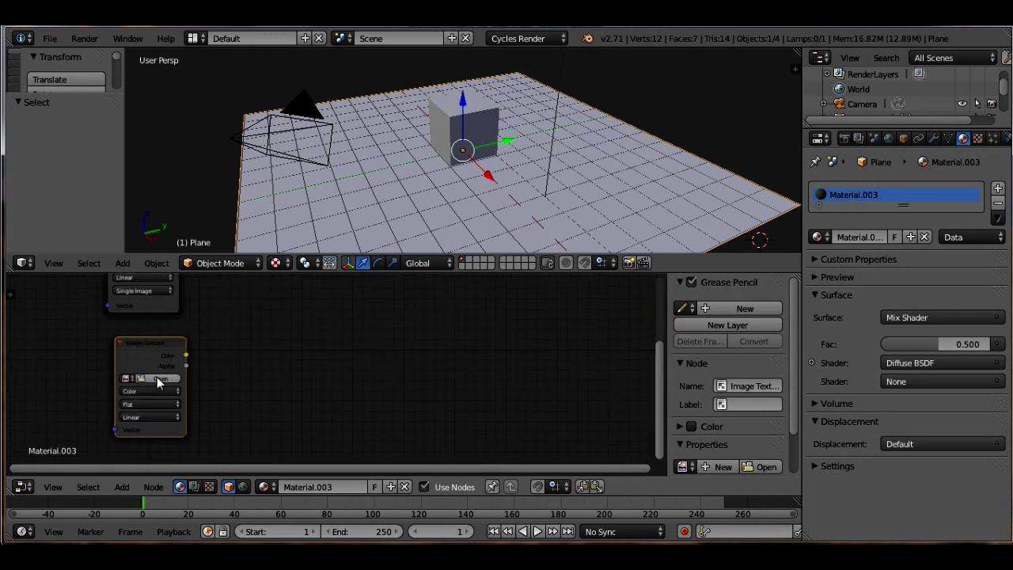
left_click(157, 378)
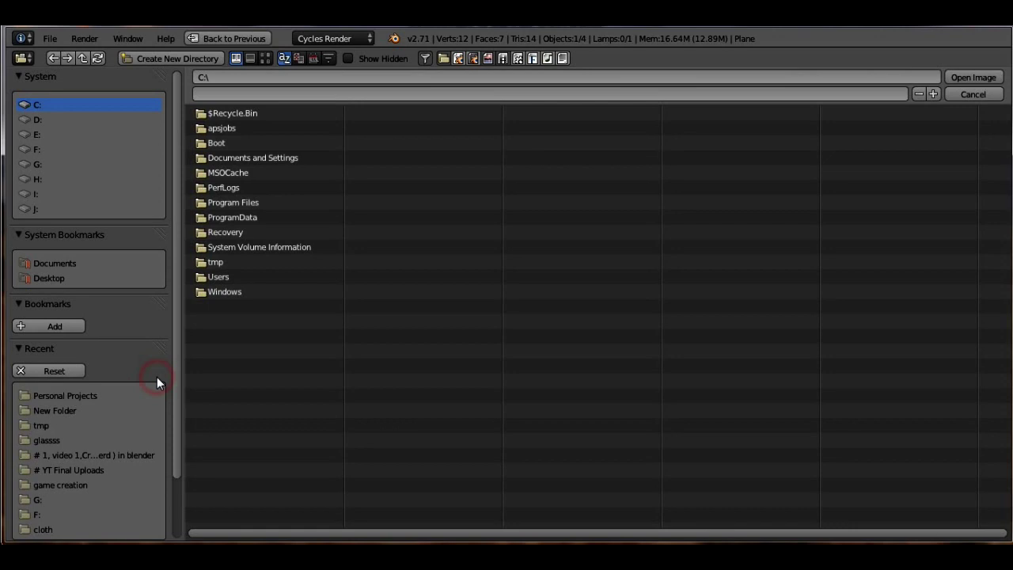
left_click(63, 395)
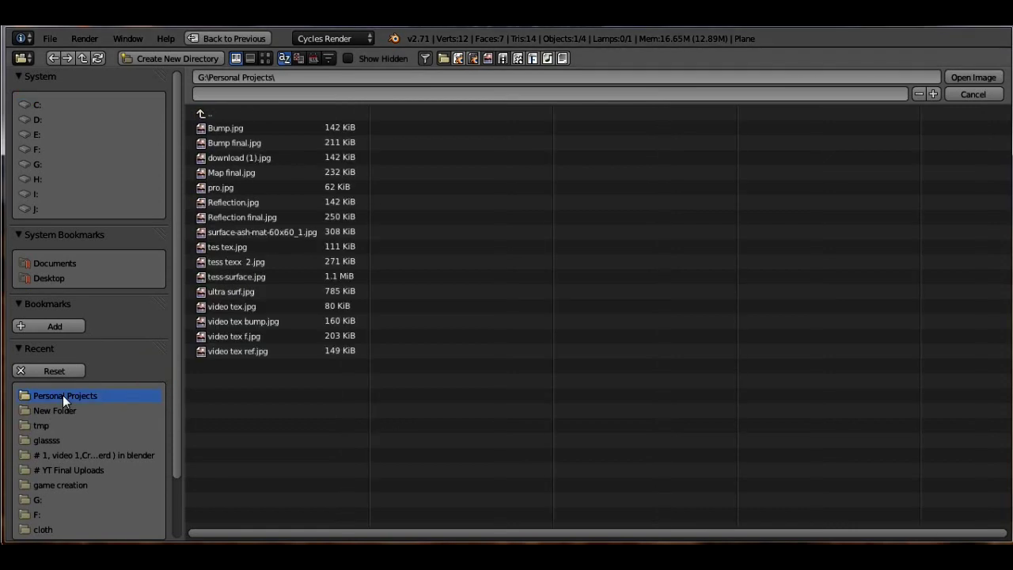
double_click(237, 320)
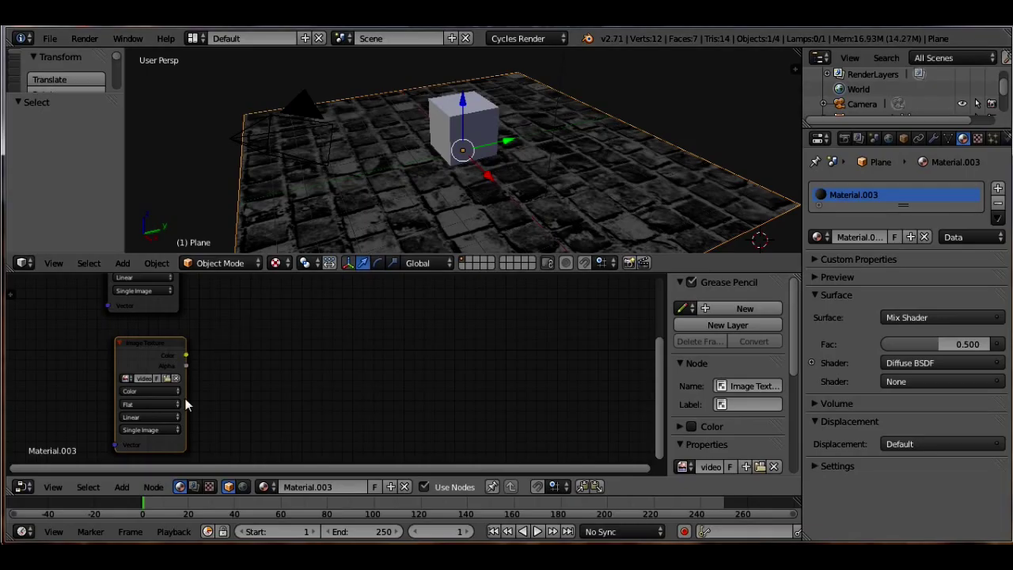
left_click(131, 390)
left_click(143, 368)
- Add a Bump node beside the lower Image Texture node and connect the texture's Color output to the Bump Height input
left_click_drag(658, 350, 666, 319)
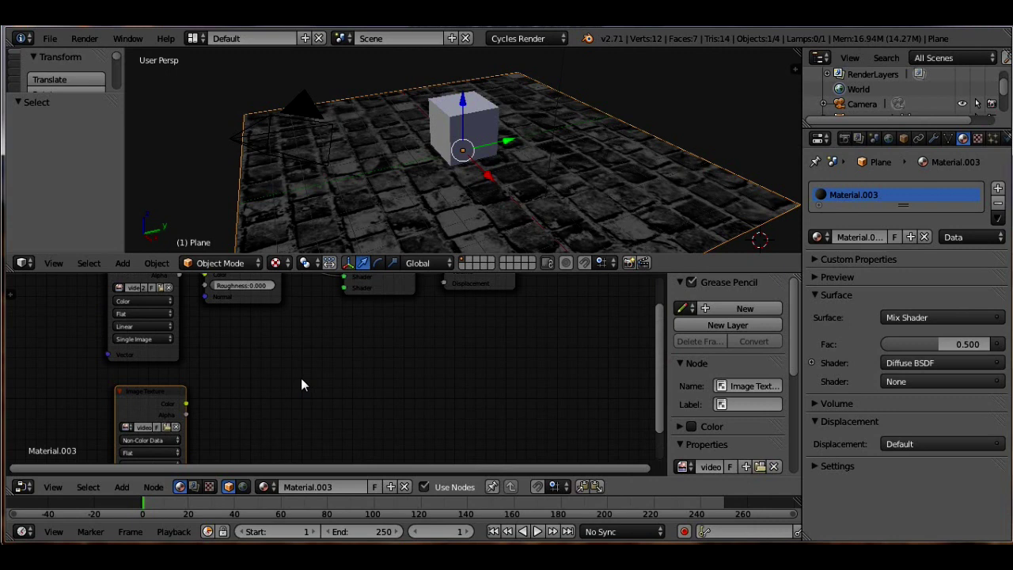
key("shift+a")
mouse_move(302, 380)
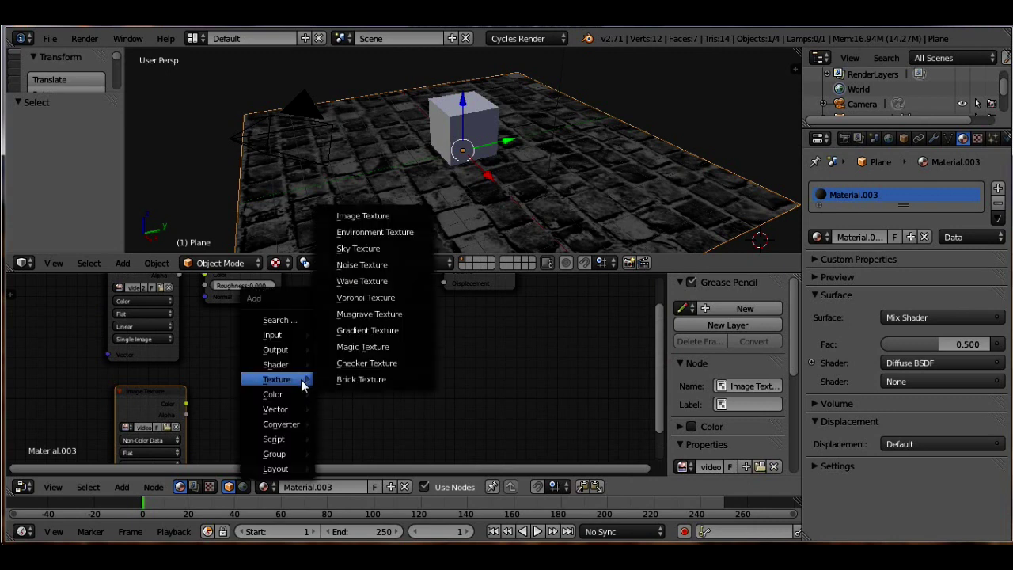
mouse_move(295, 410)
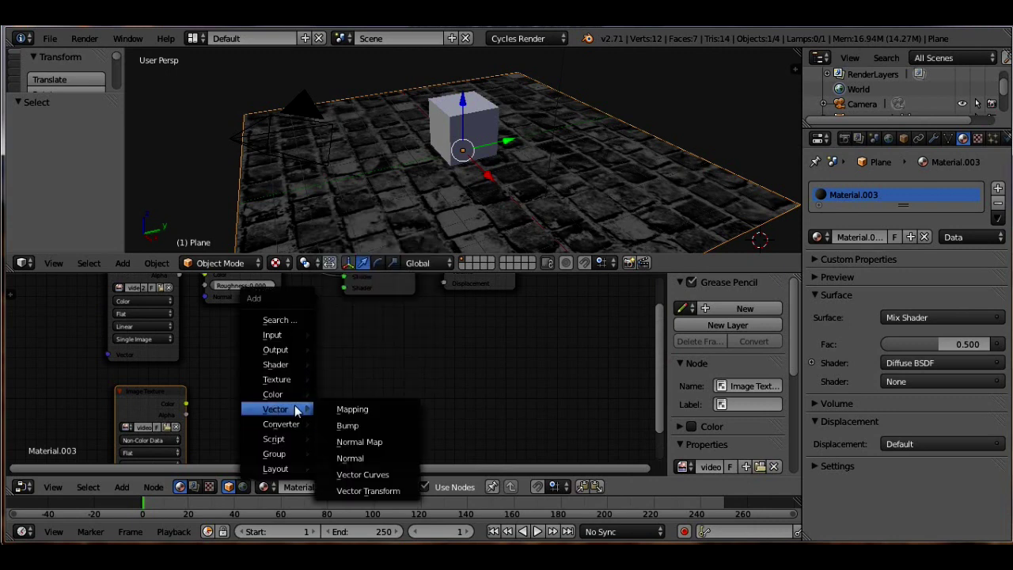
left_click(340, 424)
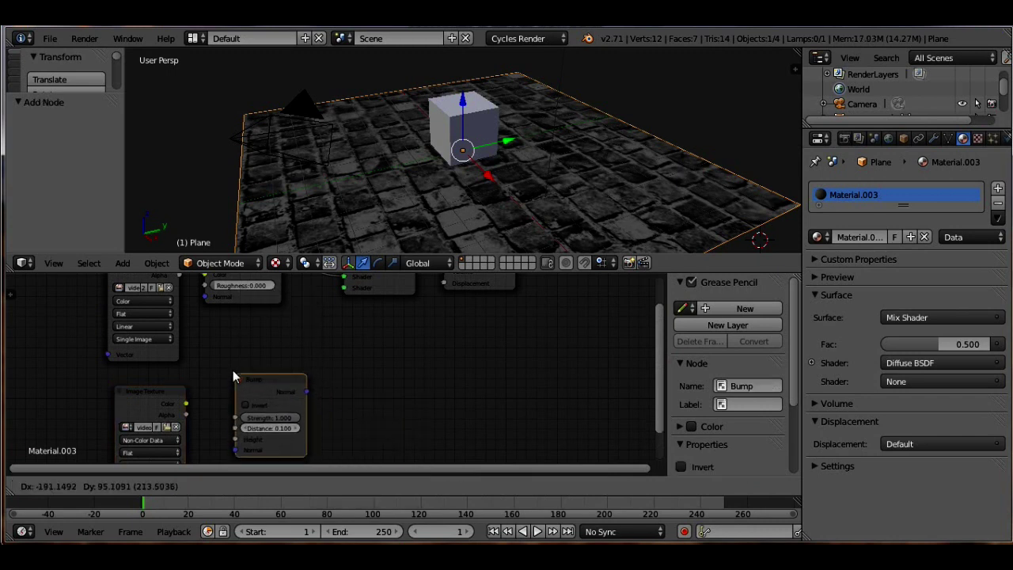
left_click(228, 364)
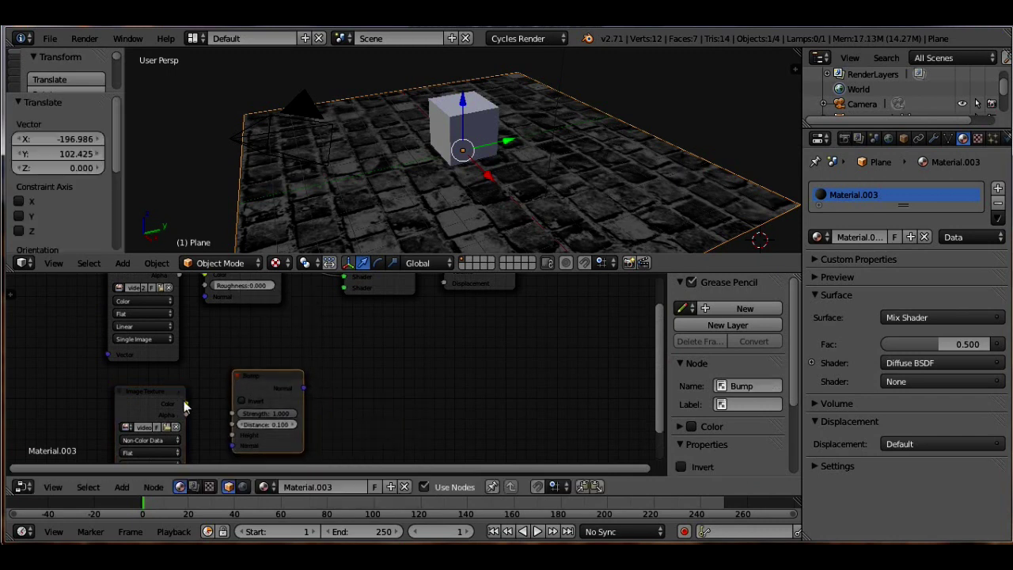
left_click_drag(186, 405, 231, 435)
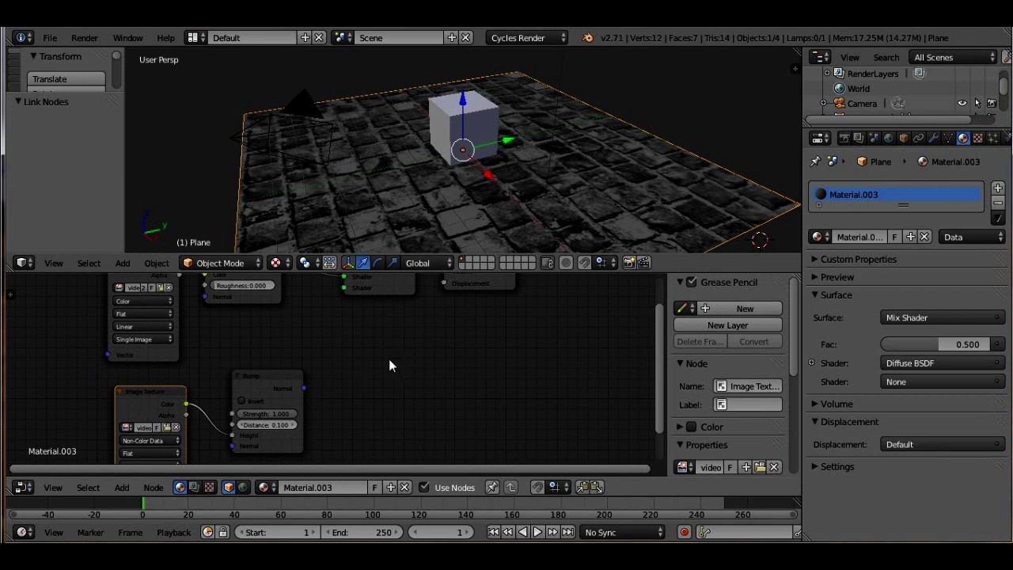
- Add a Glossy BSDF node beside the Bump node and connect the Bump Normal output to its Normal input
key("shift+a")
mouse_move(388, 366)
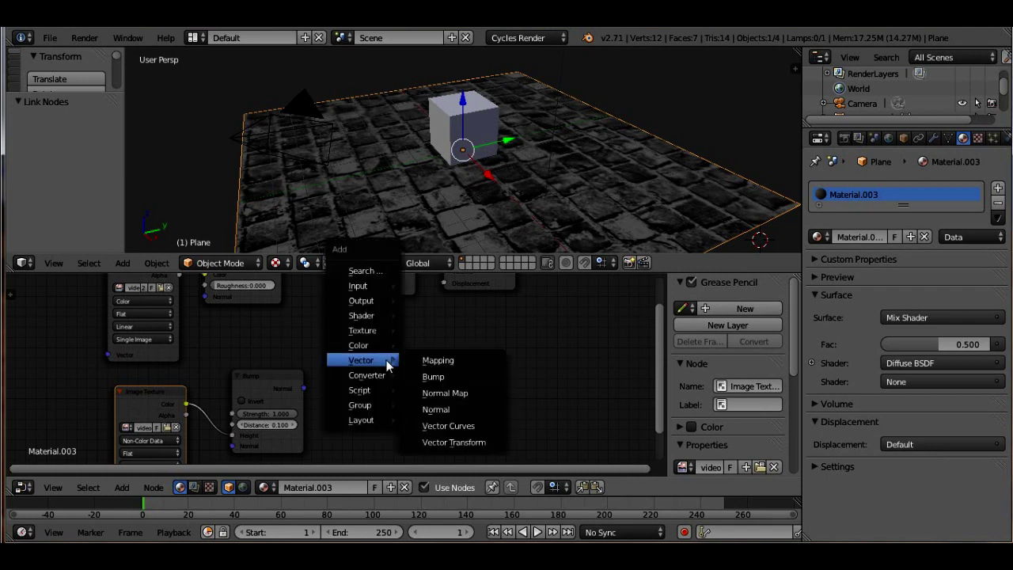
mouse_move(360, 309)
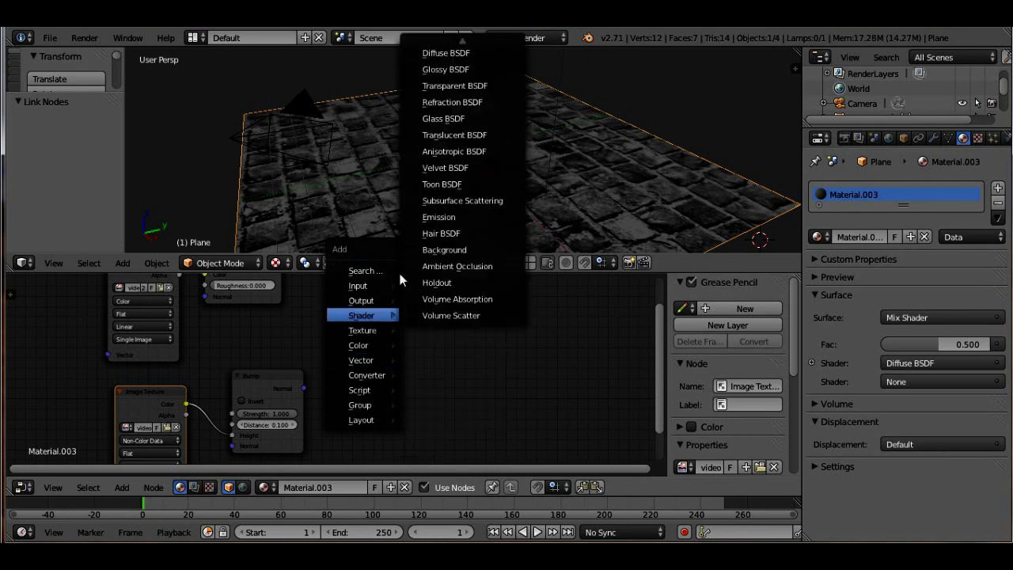
left_click(436, 69)
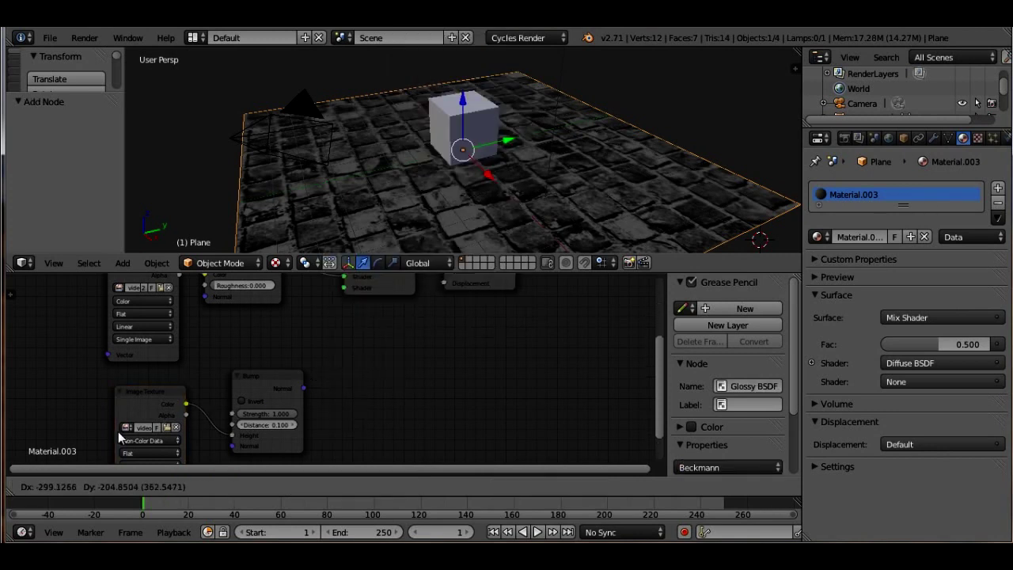
left_click(330, 335)
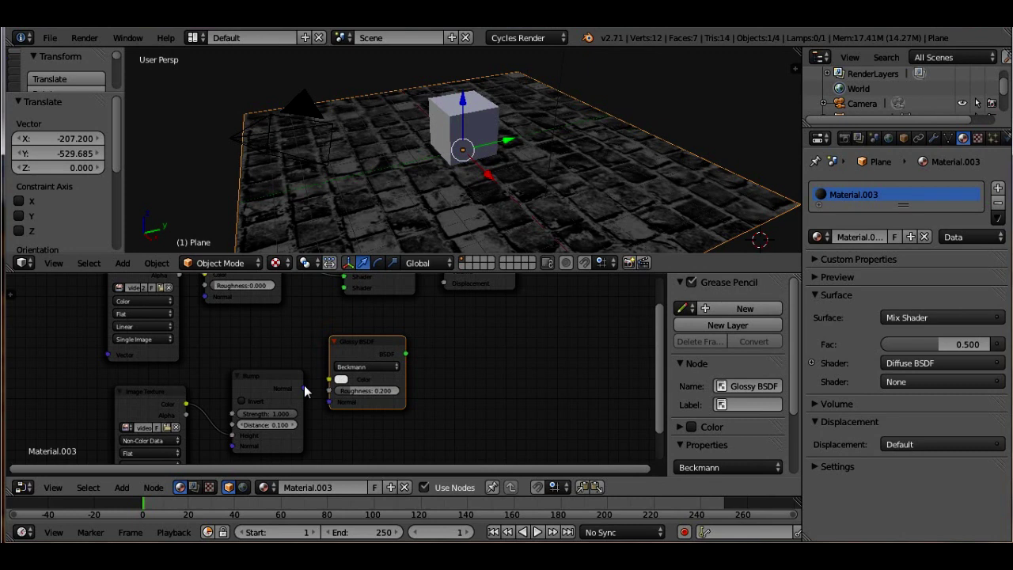
left_click_drag(303, 387, 328, 402)
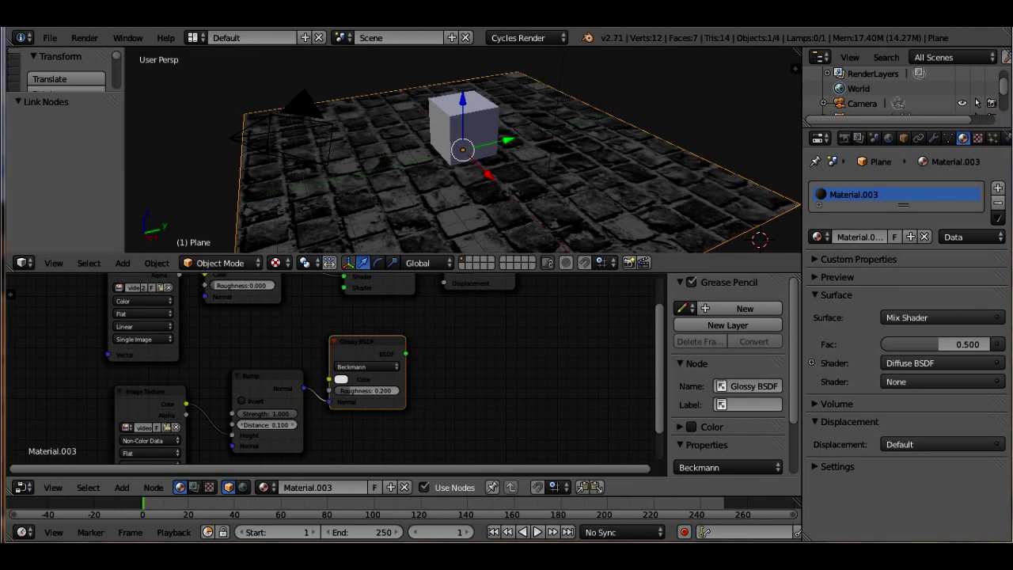
left_click(888, 541)
left_click(862, 488)
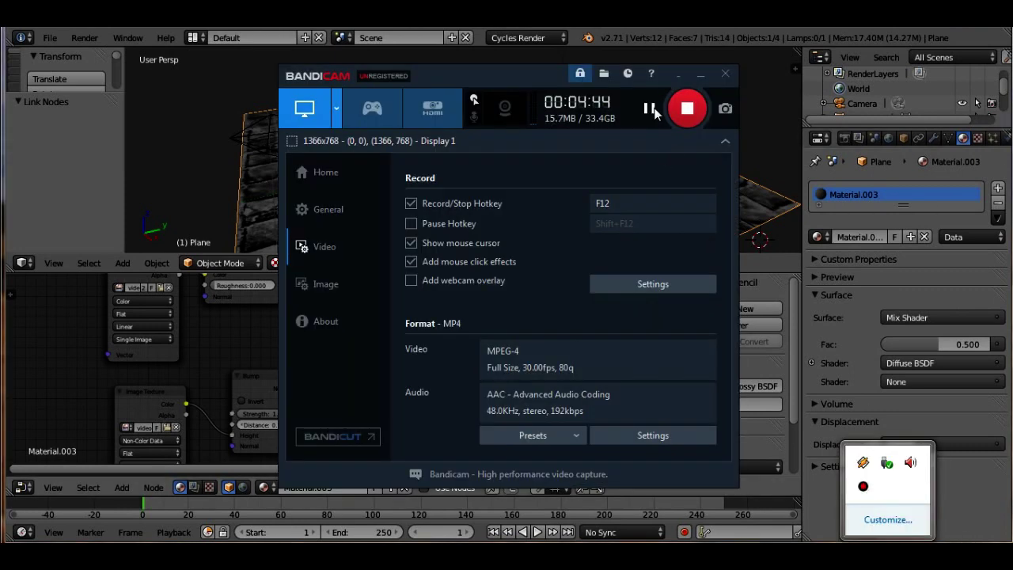
left_click(682, 74)
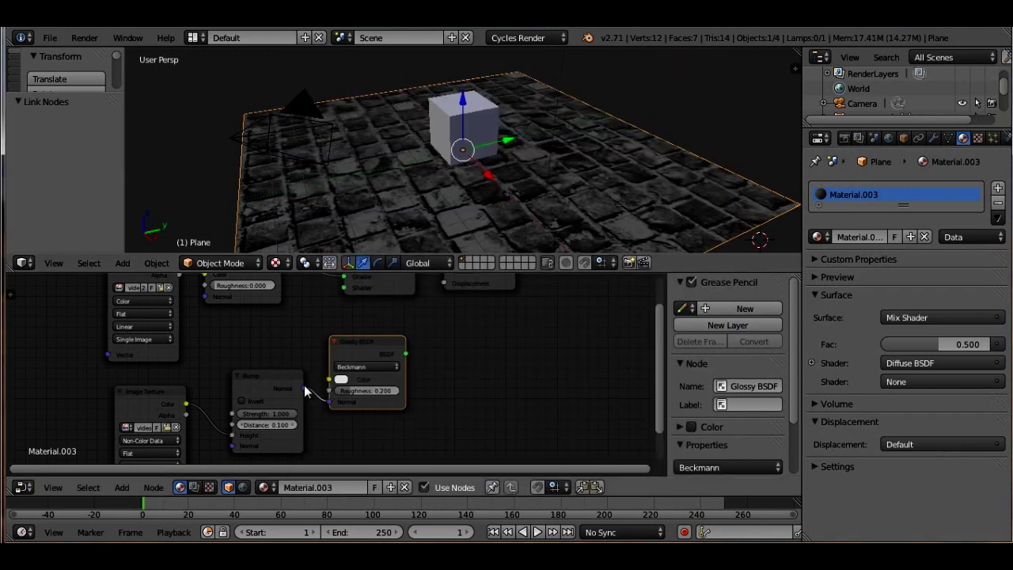
- Connect the Bump Normal output to the Diffuse BSDF Normal input and the Glossy BSDF output to the Mix Shader's second Shader input
left_click_drag(303, 393, 204, 297)
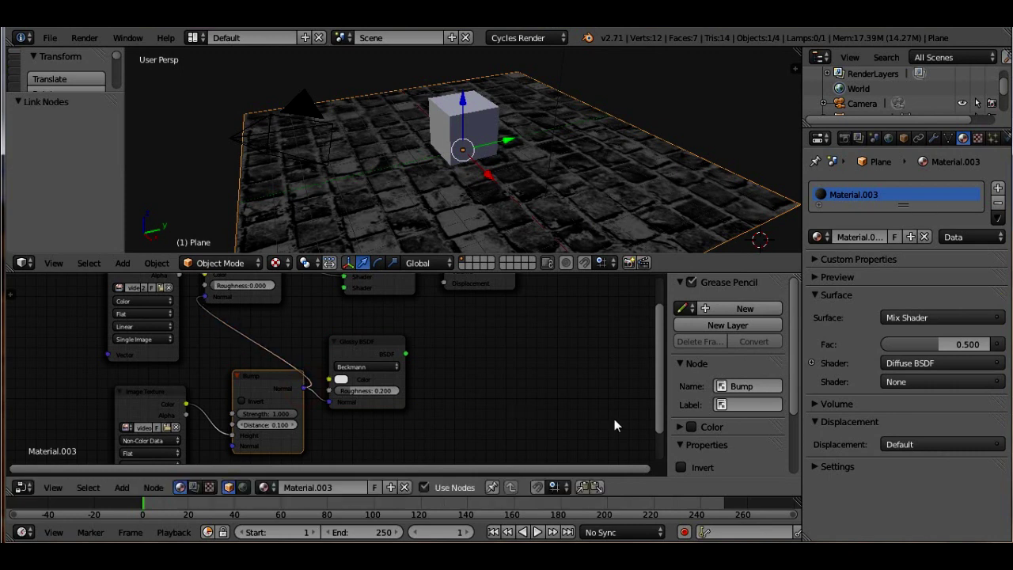
scroll(475, 376, "down", 3)
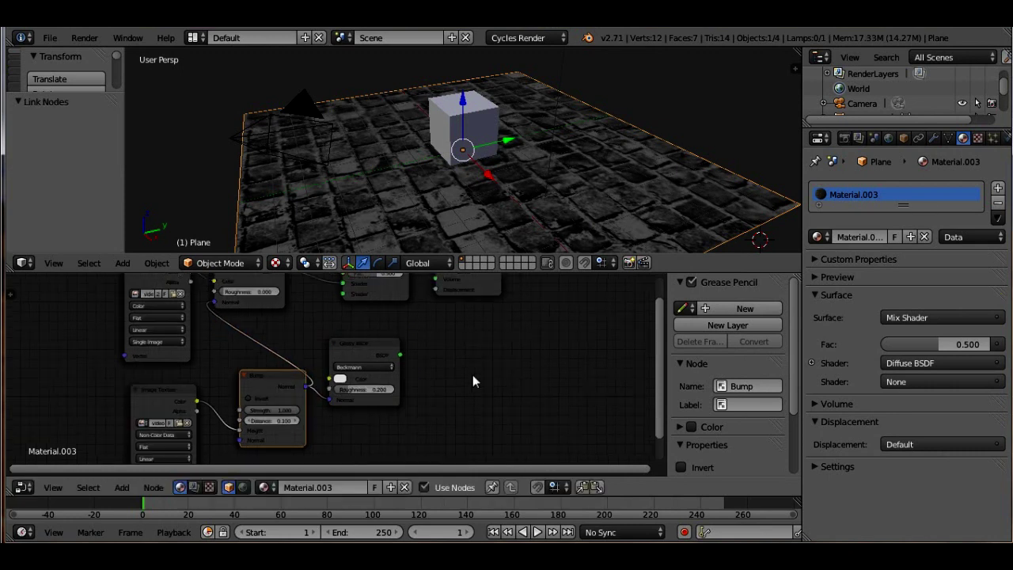
left_click(386, 357)
left_click_drag(387, 355, 353, 312)
- Add a third Image Texture node above the diffuse texture node and set its color space to Non-Color Data
scroll(350, 307, "up", 2)
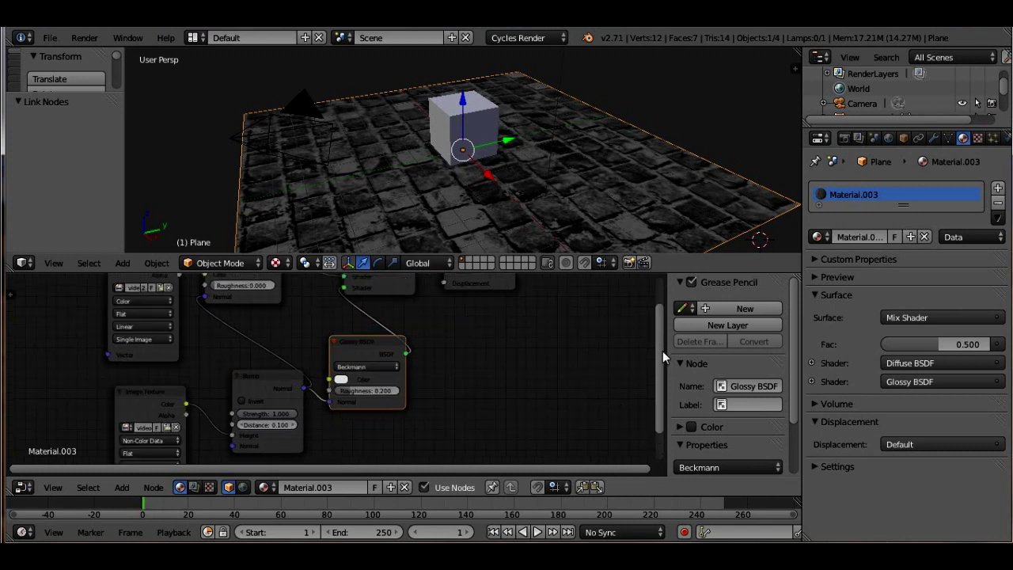
scroll(522, 380, "up", 3, "shift")
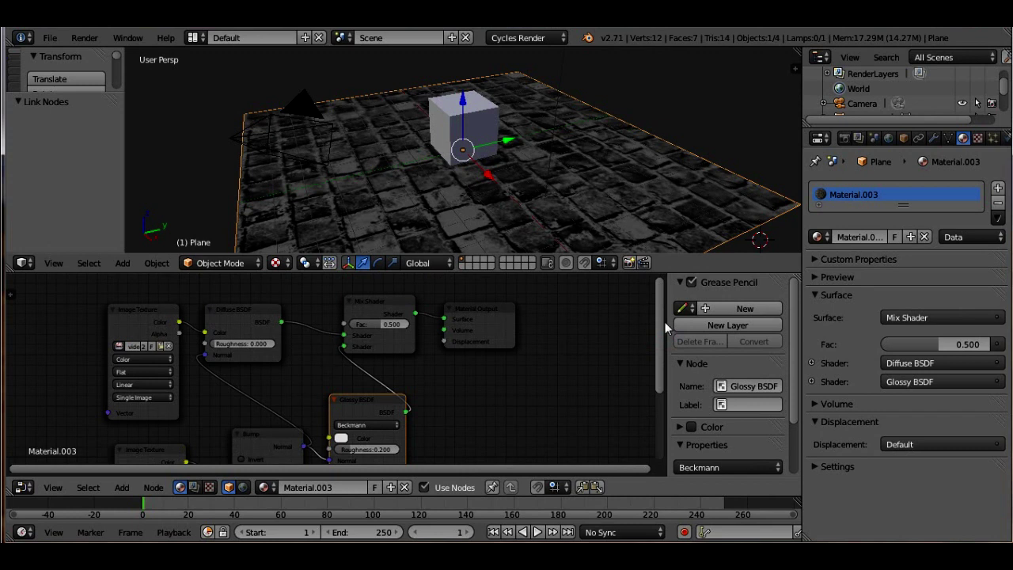
scroll(660, 330, "down", 1, "shift")
scroll(660, 320, "up", 4, "shift")
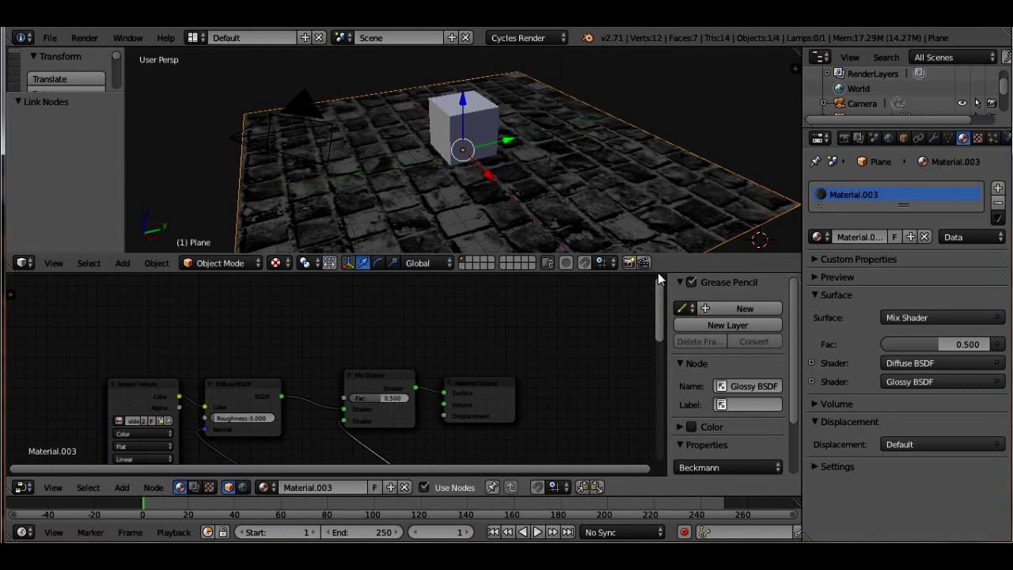
key("shift+a")
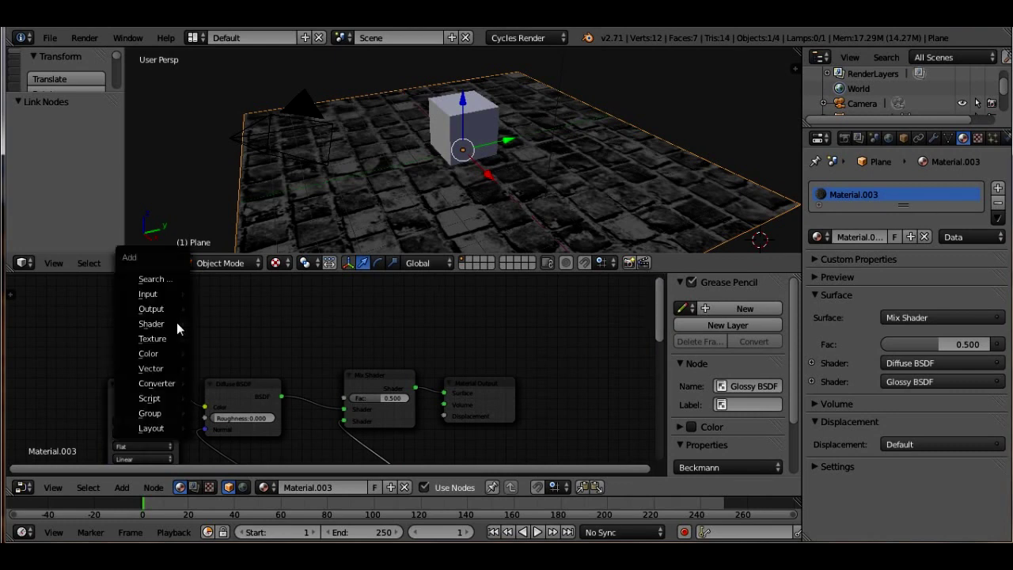
mouse_move(178, 326)
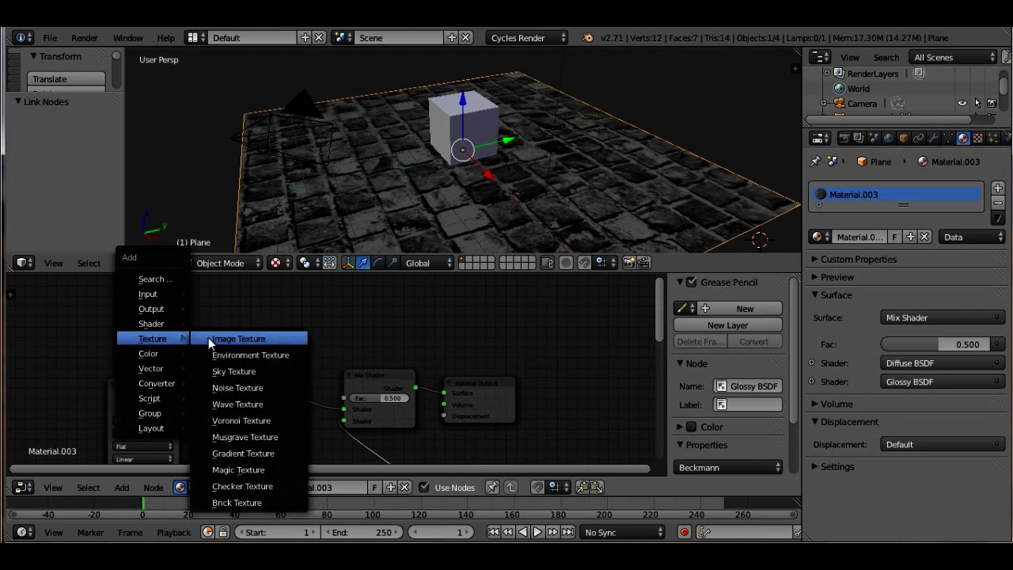
left_click(208, 337)
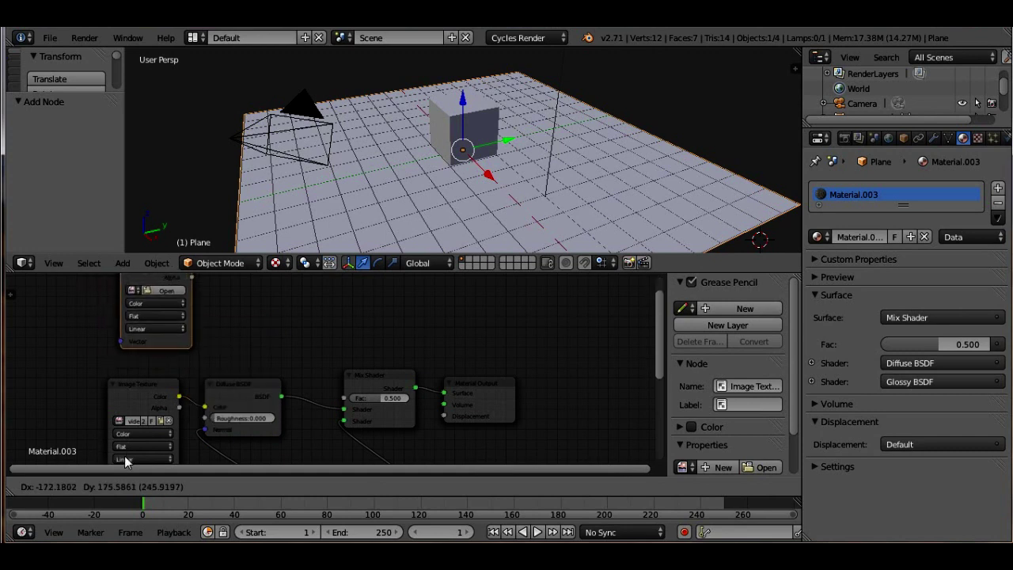
left_click(162, 331)
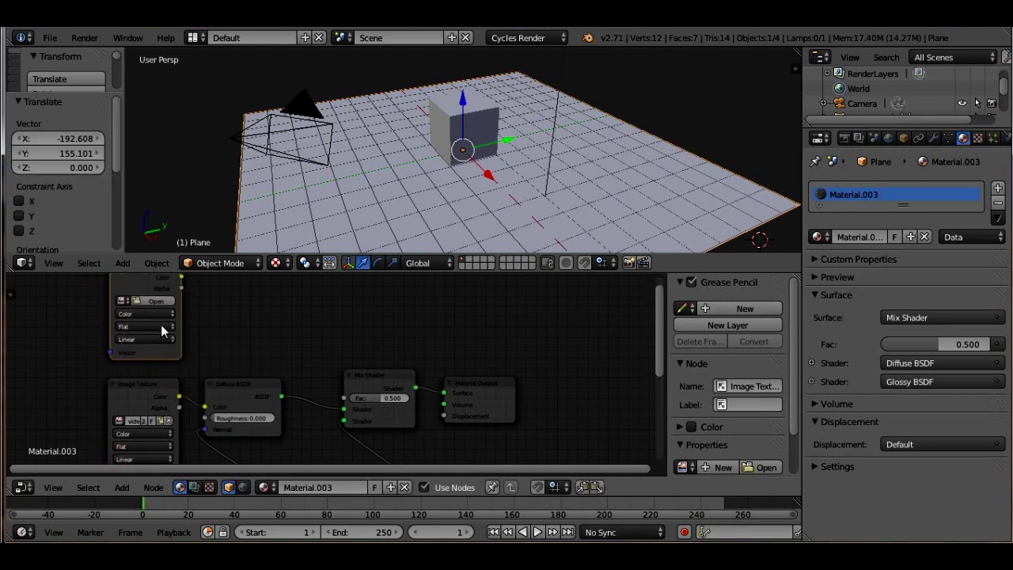
left_click(150, 314)
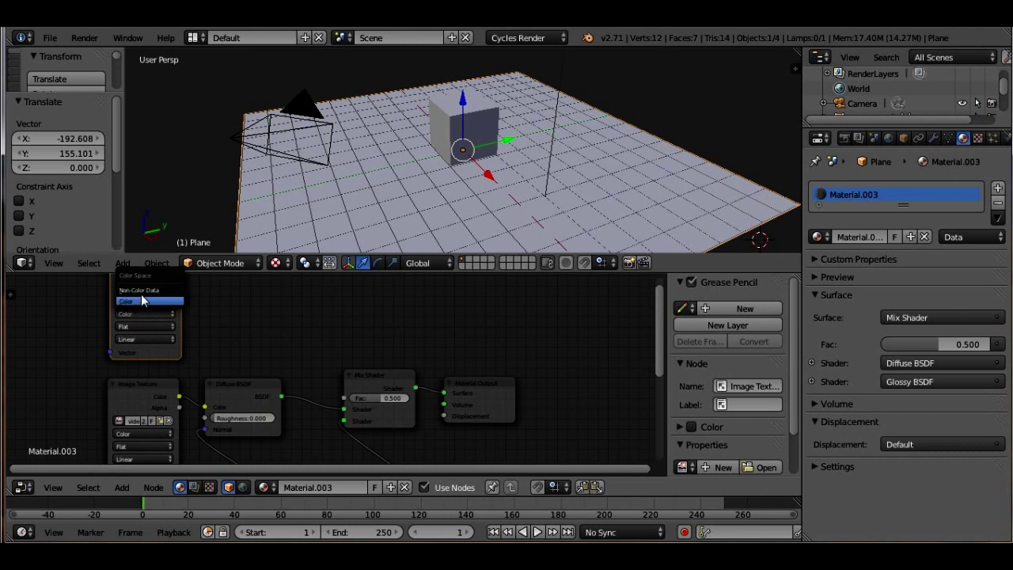
left_click(161, 292)
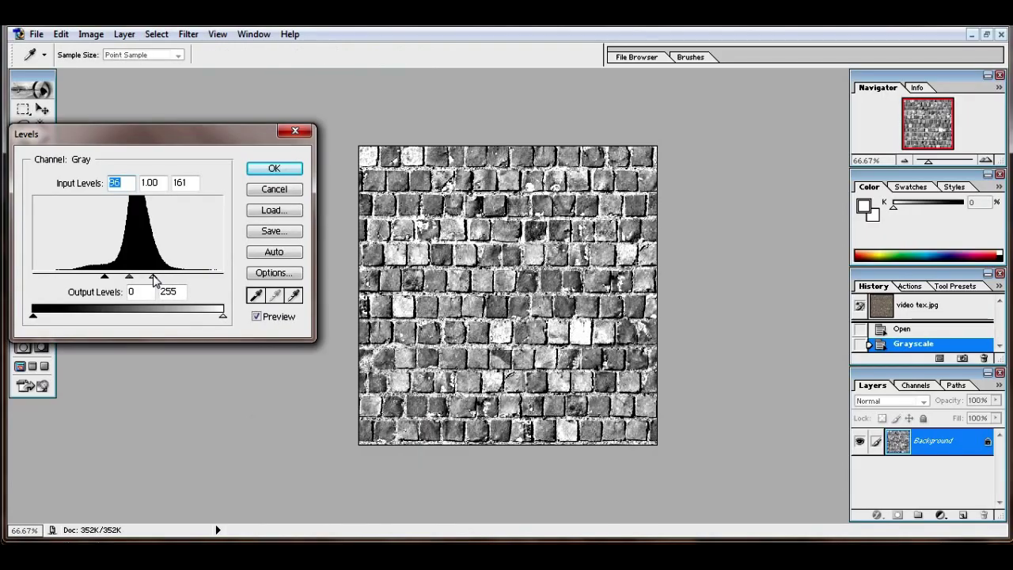
- Switch to Photoshop and set the grayscale cobblestone image's Levels to input black 103 and input white 169
left_click_drag(158, 282, 109, 279)
left_click(104, 277)
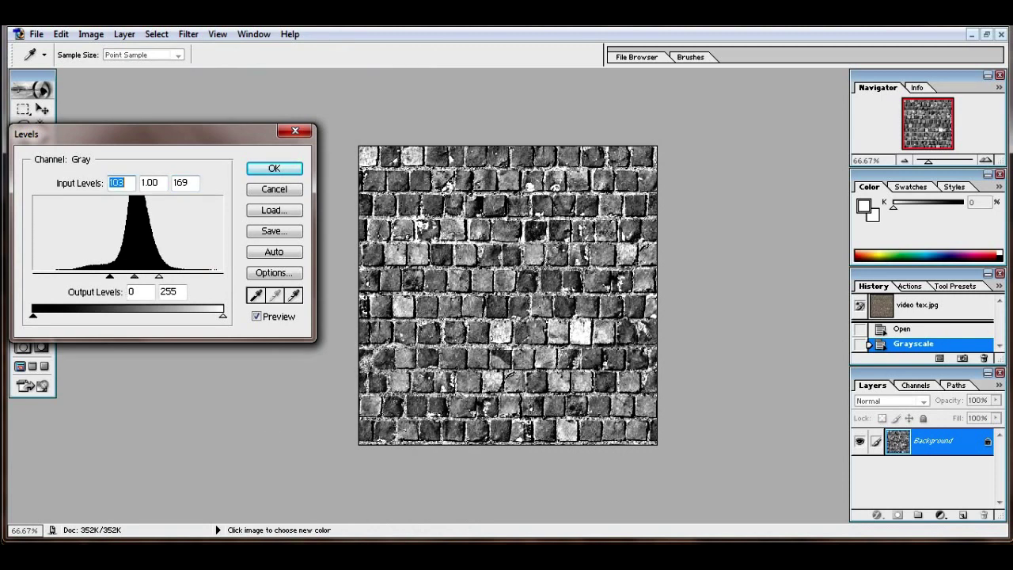
- Switch to Blender and load video tex ref.jpg from G:\Personal Projects into the empty Image Texture node
left_click(340, 485)
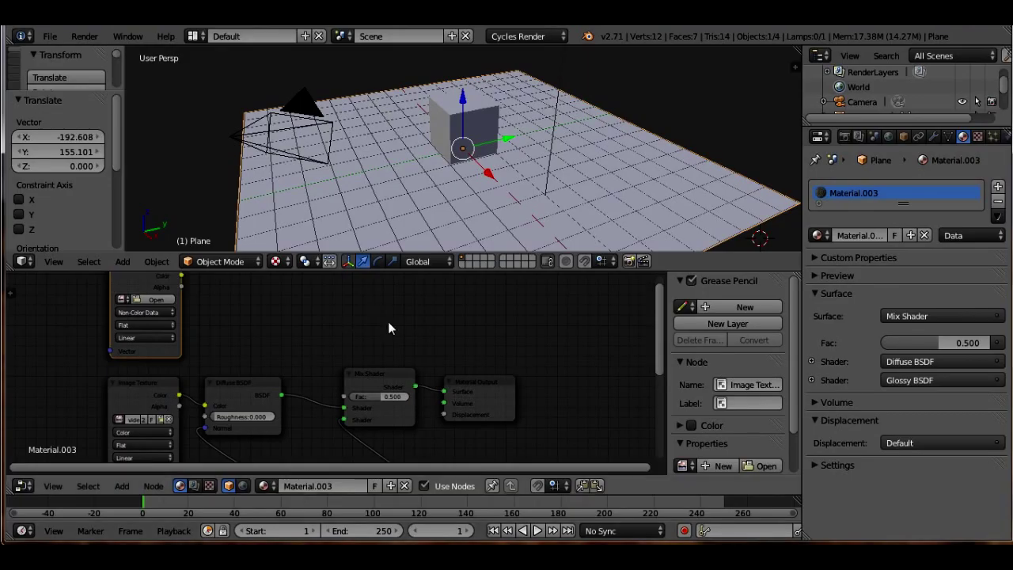
left_click(158, 300)
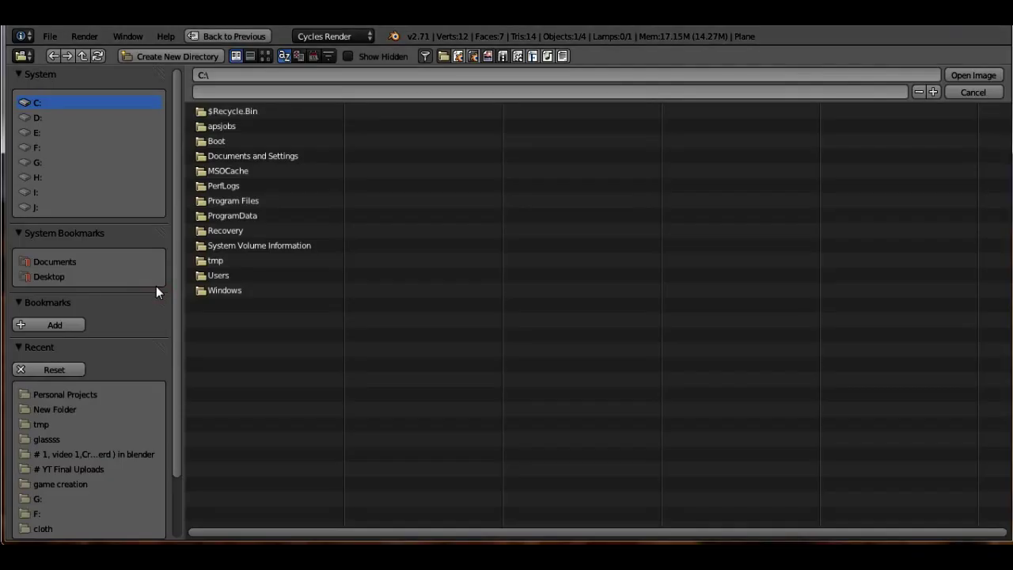
left_click(59, 393)
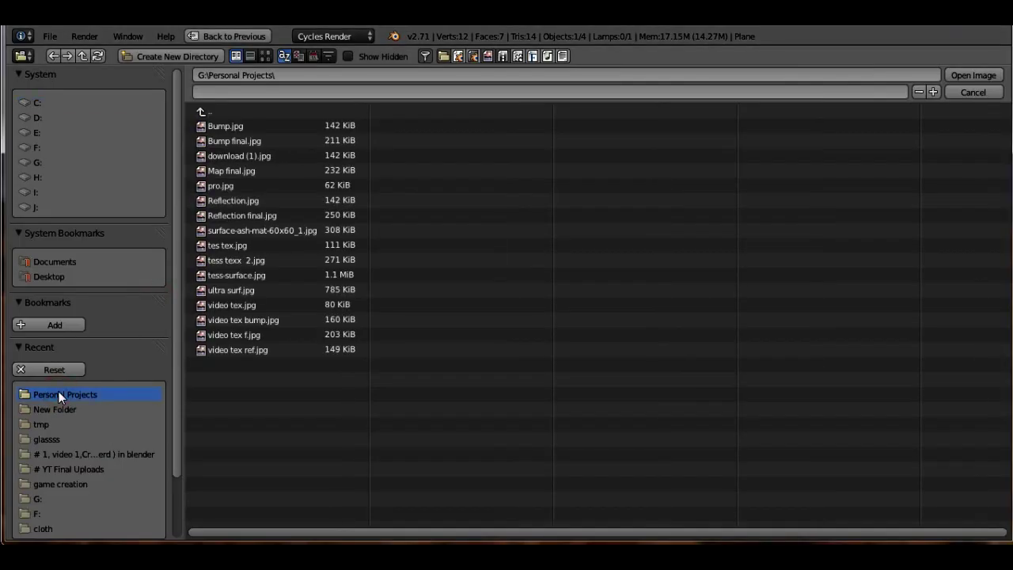
left_click(249, 351)
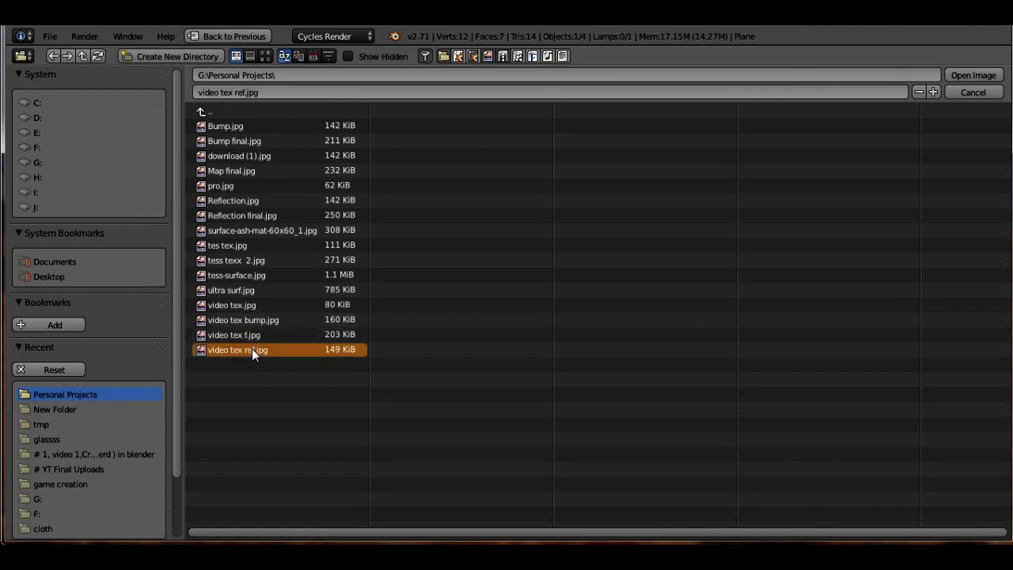
double_click(252, 348)
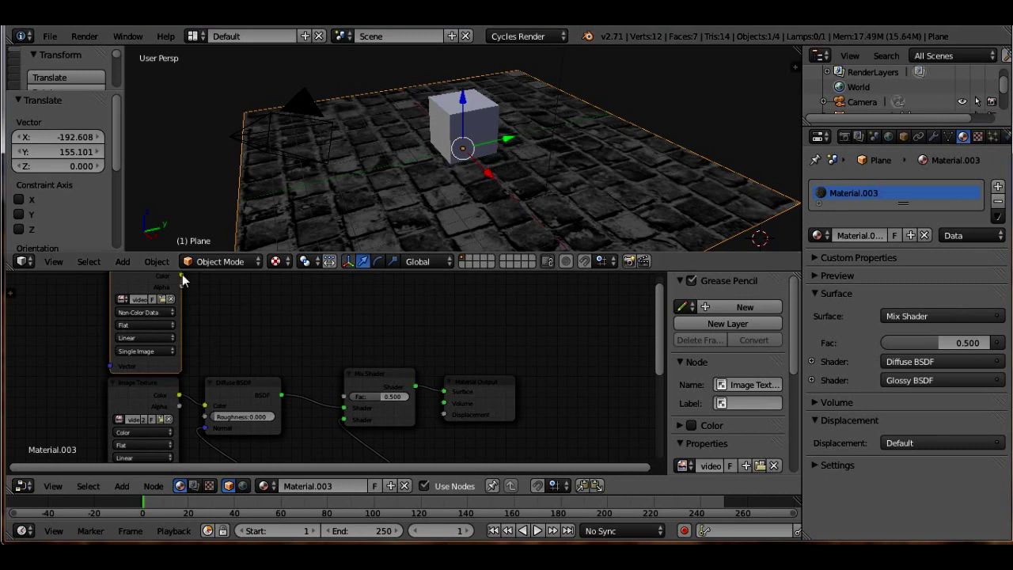
- Connect the reflection Image Texture's Color output to the Mix Shader's Fac input
left_click_drag(182, 276, 345, 397)
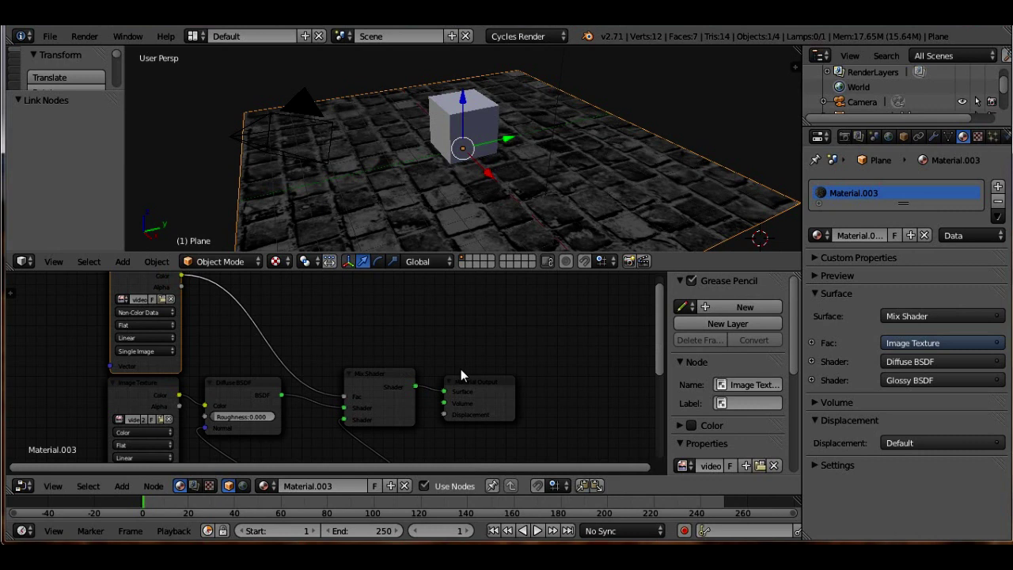
scroll(419, 346, "down", 3)
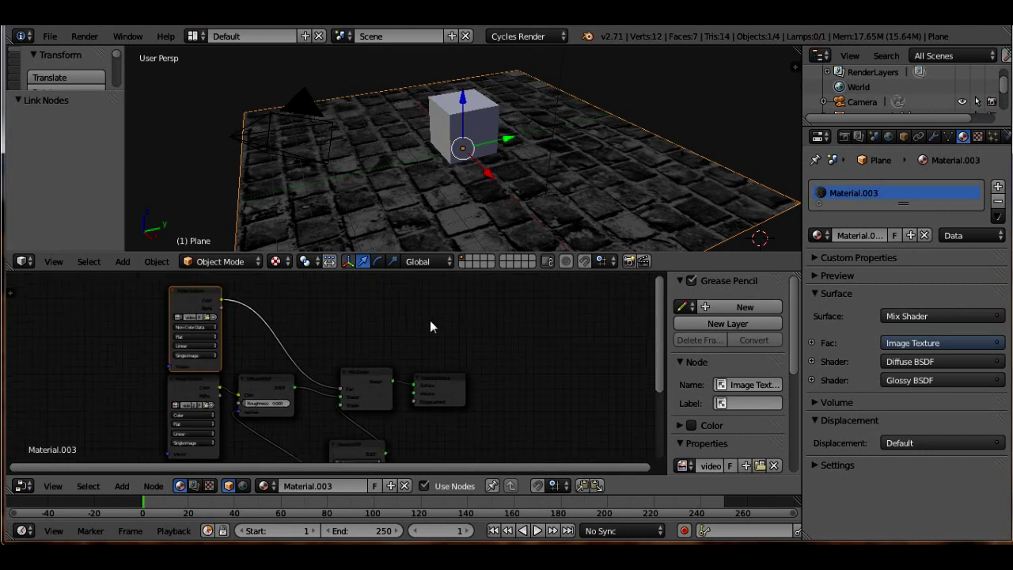
scroll(430, 320, "down", 5)
- Merge the node editor area into the 3D view and preview the scene in Rendered shading, ending in Solid shading
left_click_drag(4, 267, 168, 418)
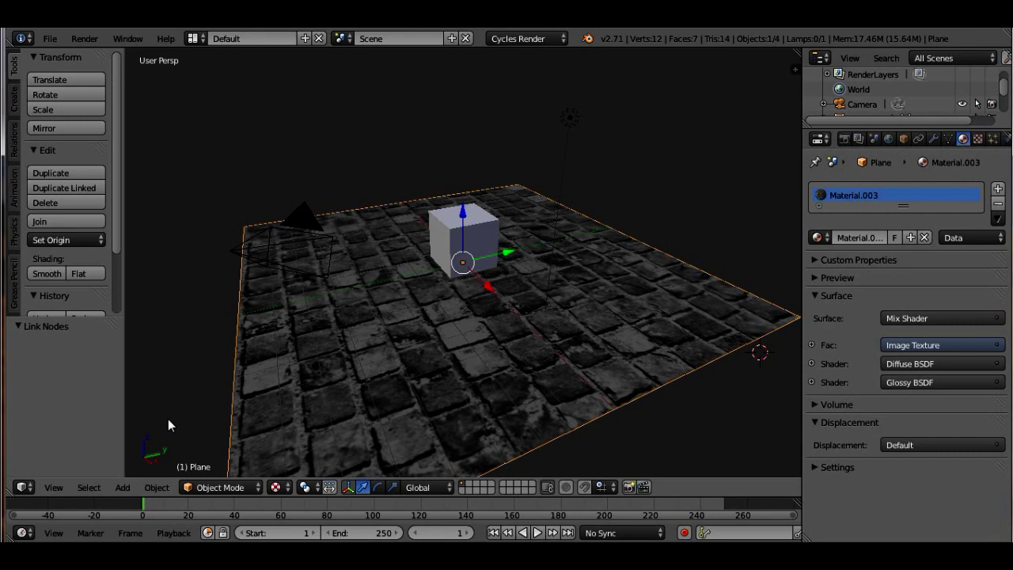
left_click(281, 486)
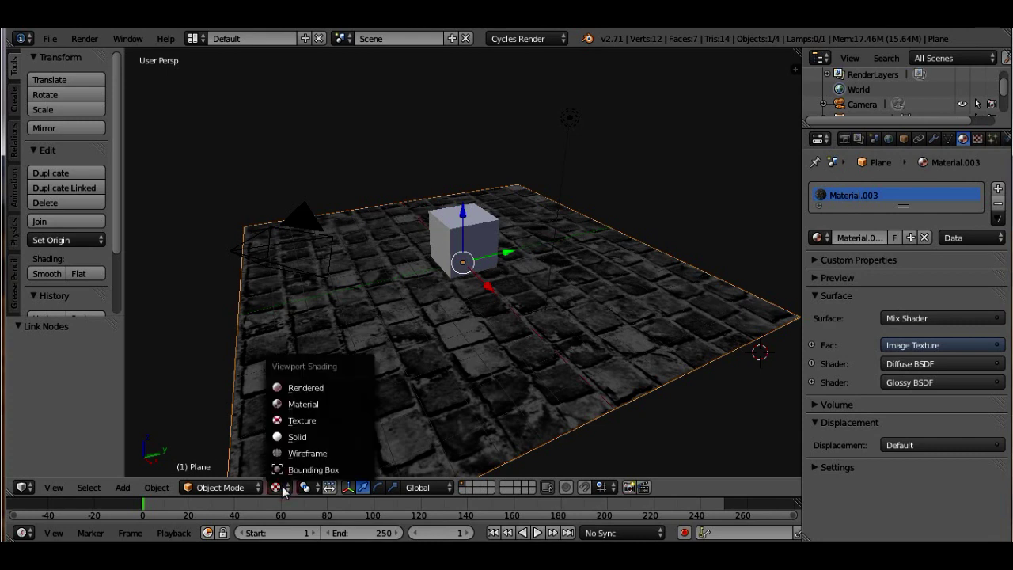
left_click(300, 388)
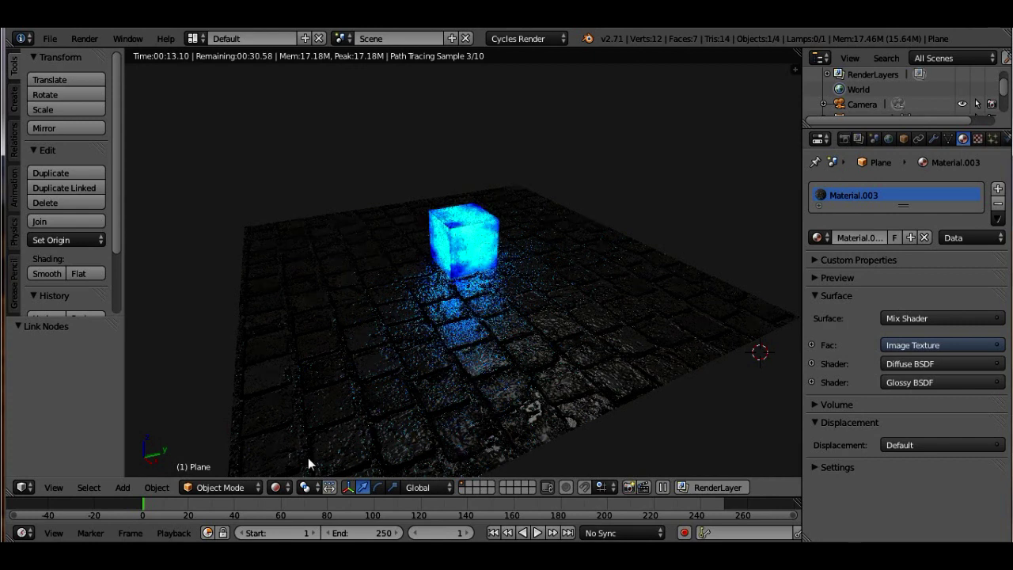
left_click(277, 487)
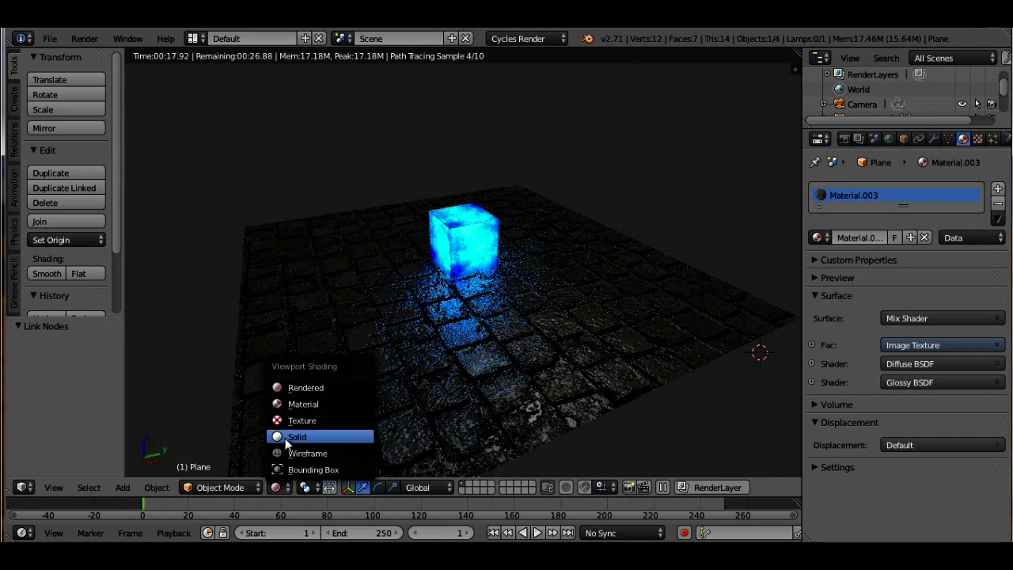
left_click(288, 439)
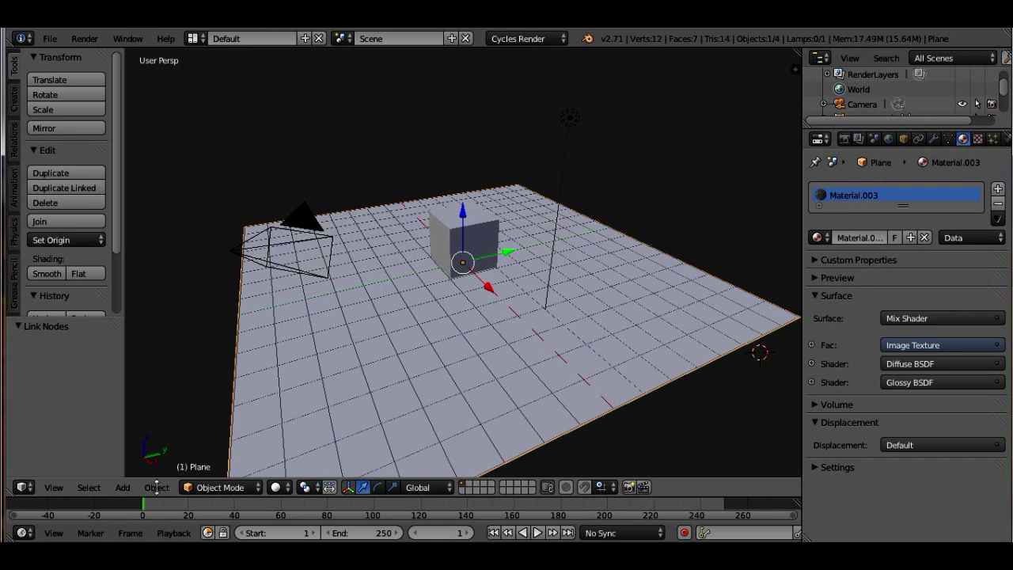
- Review the plane's complete material node tree in the Node Editor and return the area to the 3D View
left_click(23, 487)
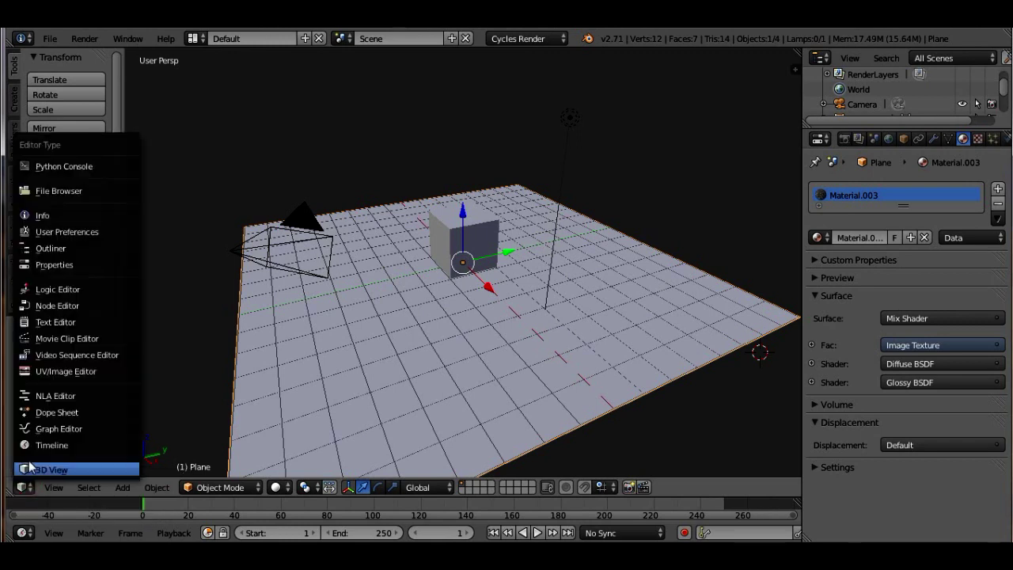
left_click(49, 305)
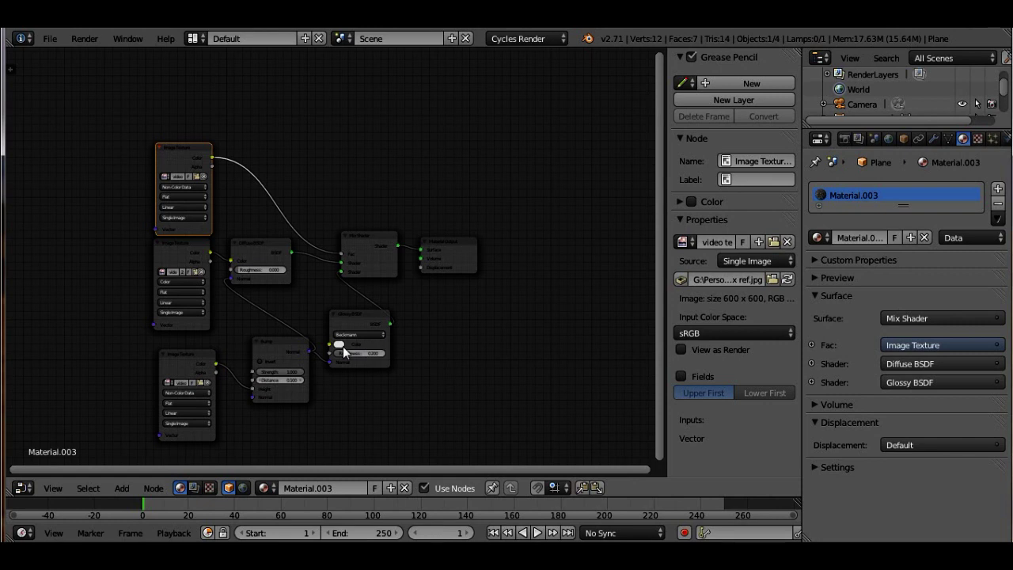
left_click(22, 490)
left_click(36, 470)
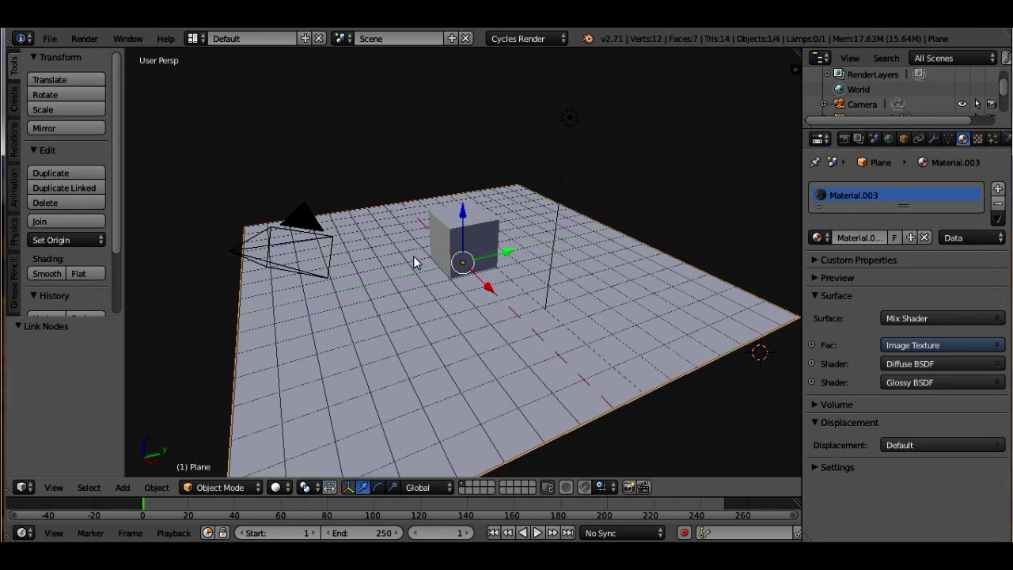
- In the camera view, deselect everything, enable Lock Camera to View and reframe the camera so the cube sits left of the frame's centre
key("KP_0")
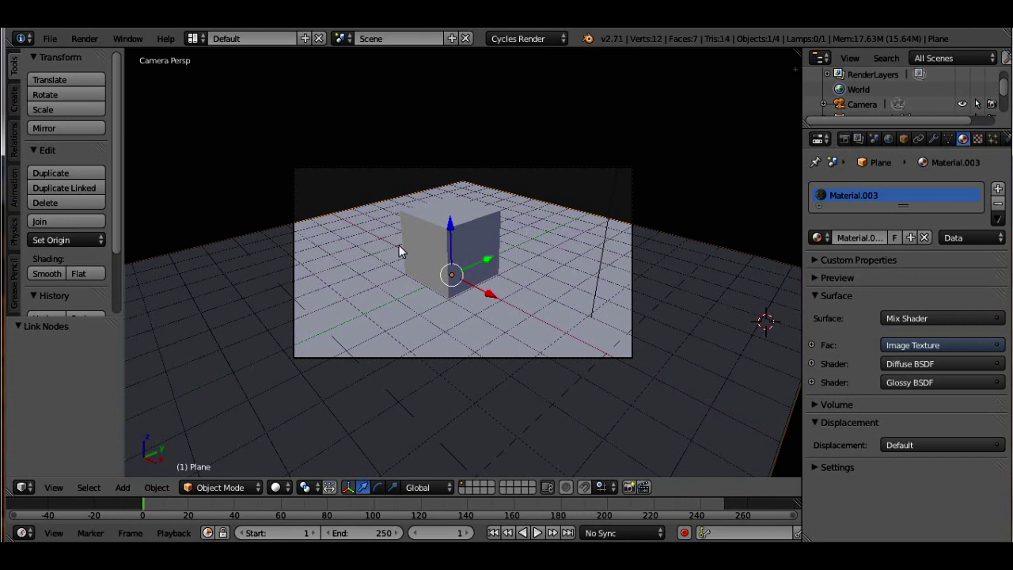
key("a")
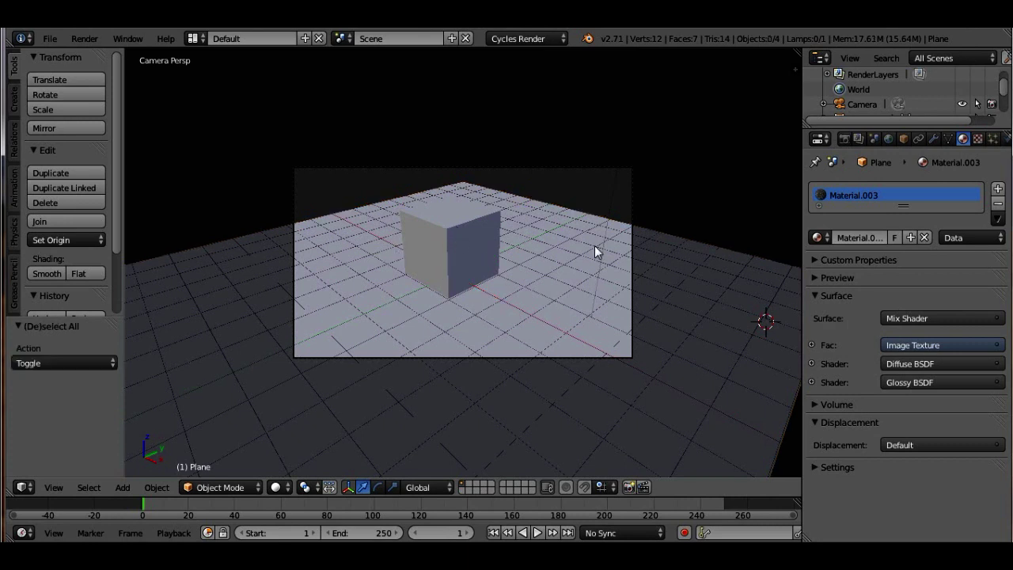
key("n")
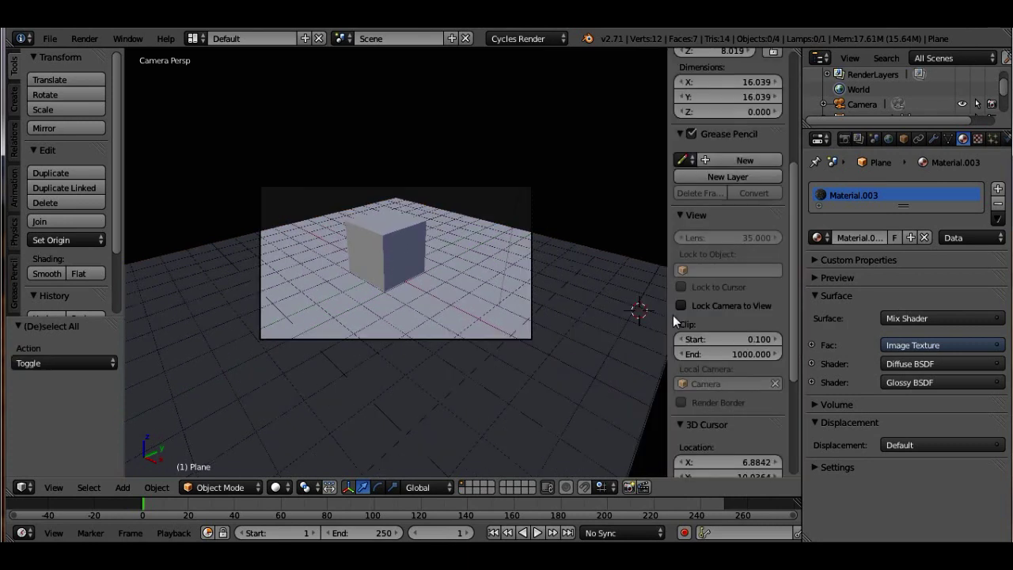
scroll(552, 314, "up", 2)
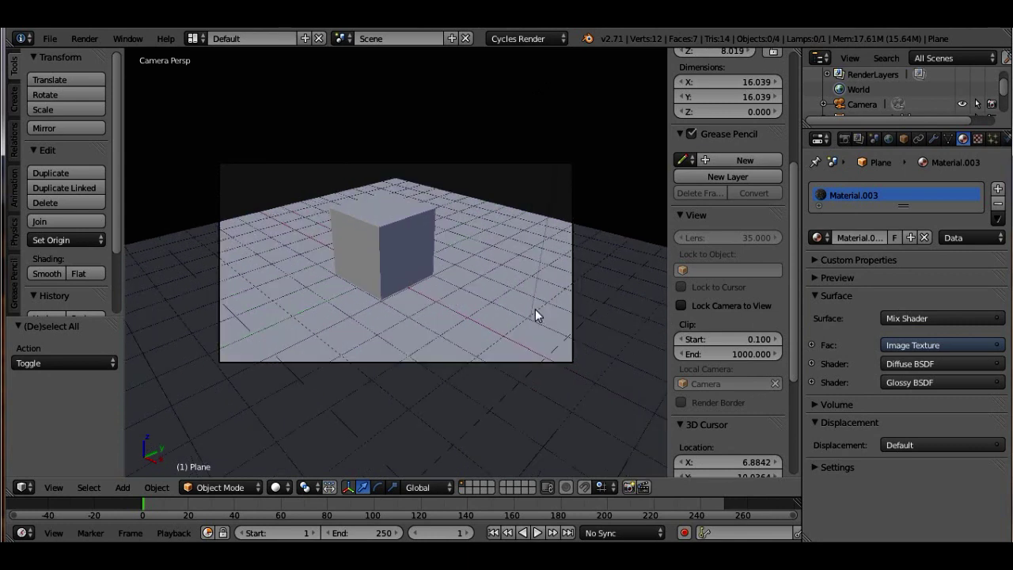
scroll(536, 314, "up", 1)
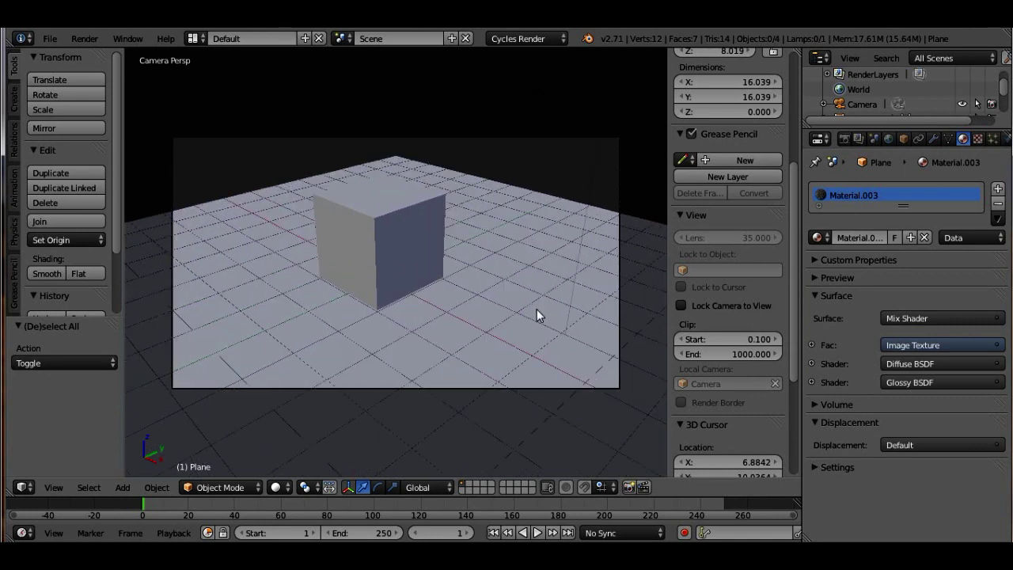
left_click(682, 306)
middle_click_drag(357, 280, 305, 273)
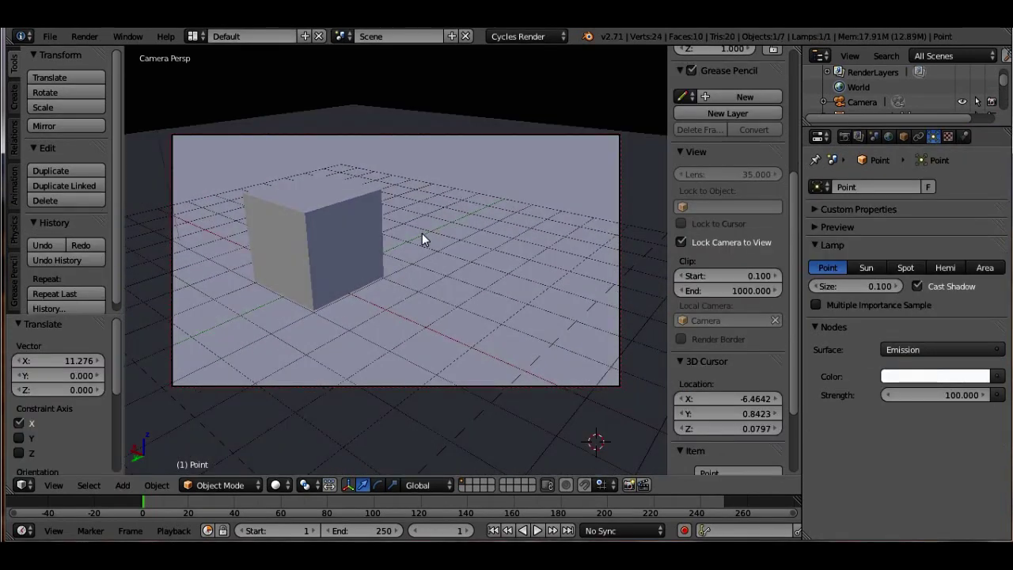
- Leave the camera view and delete the selected point lamp above the plane
key("KP_0")
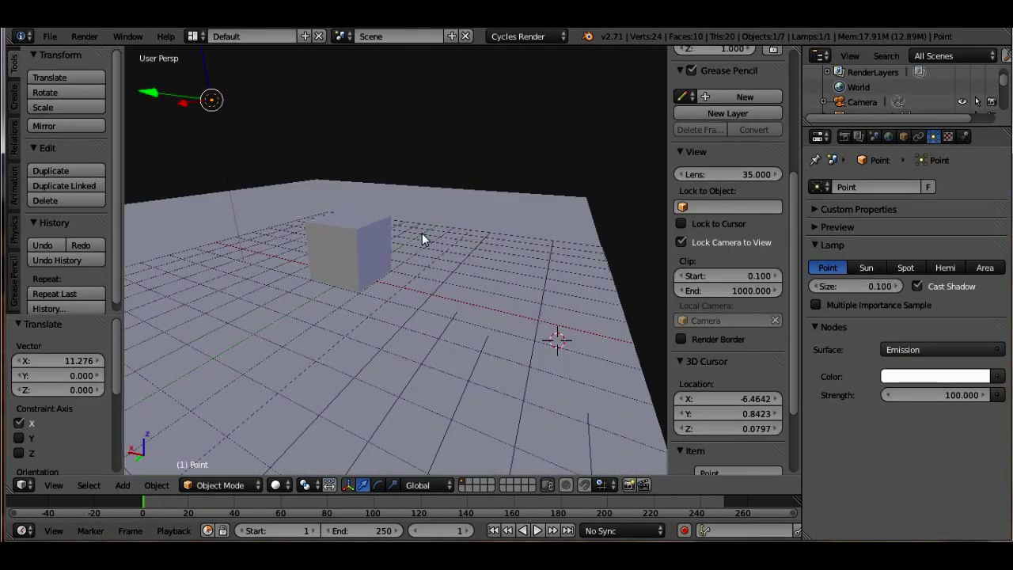
key("x")
left_click(213, 103)
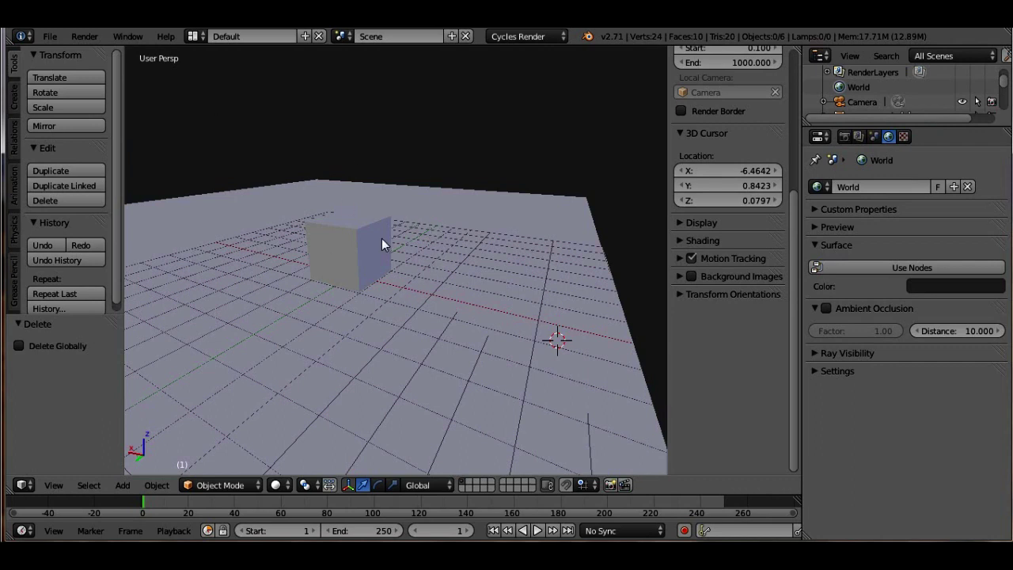
- Return to the camera view and open the scene's render settings
key("KP_0")
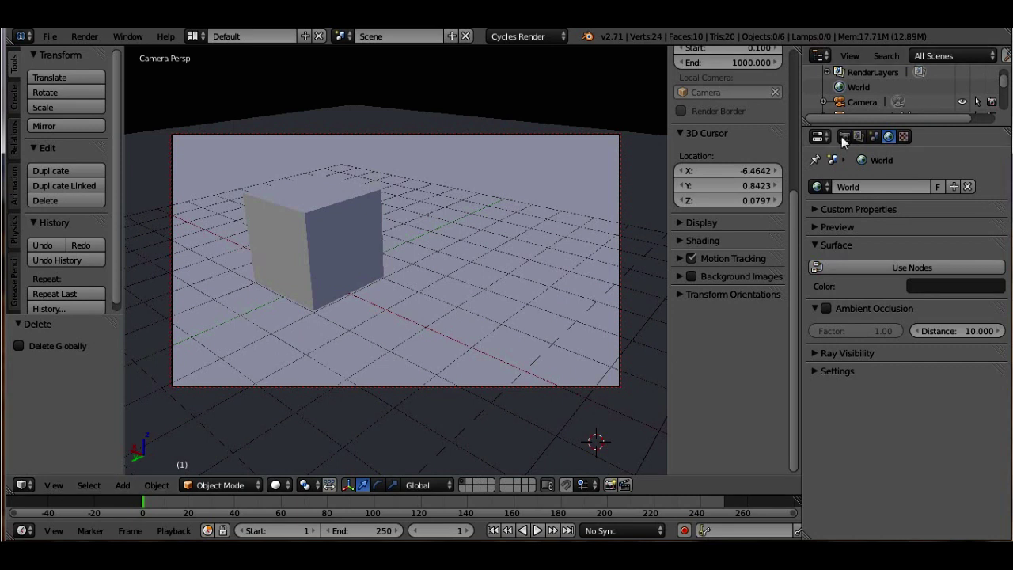
left_click(845, 137)
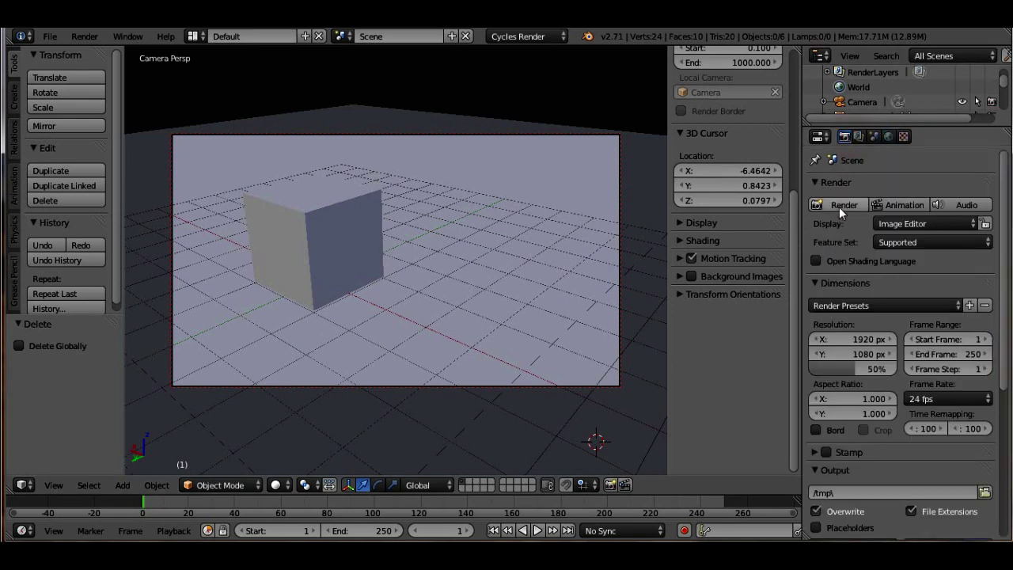